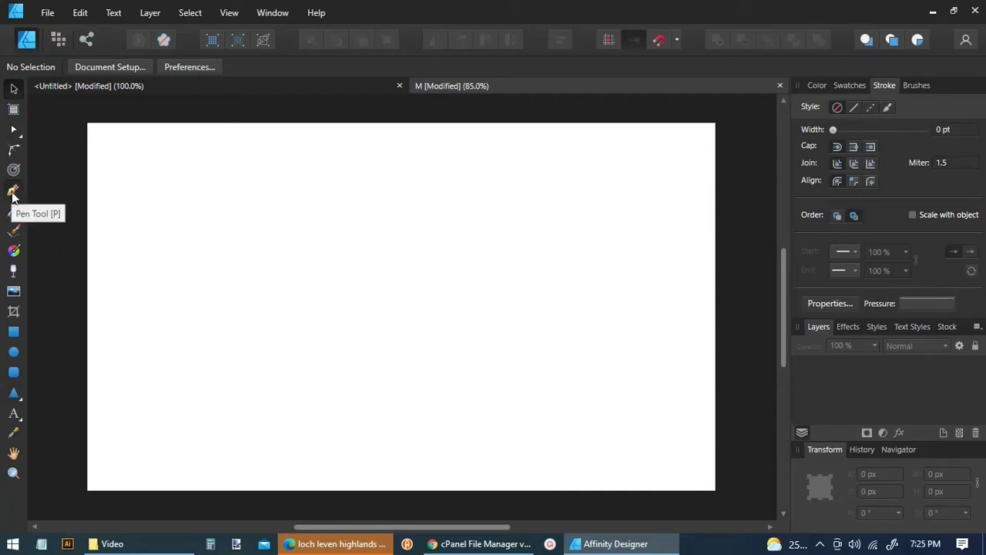
- Activate the Pen Tool with P to draw the outline node by node
key(p)
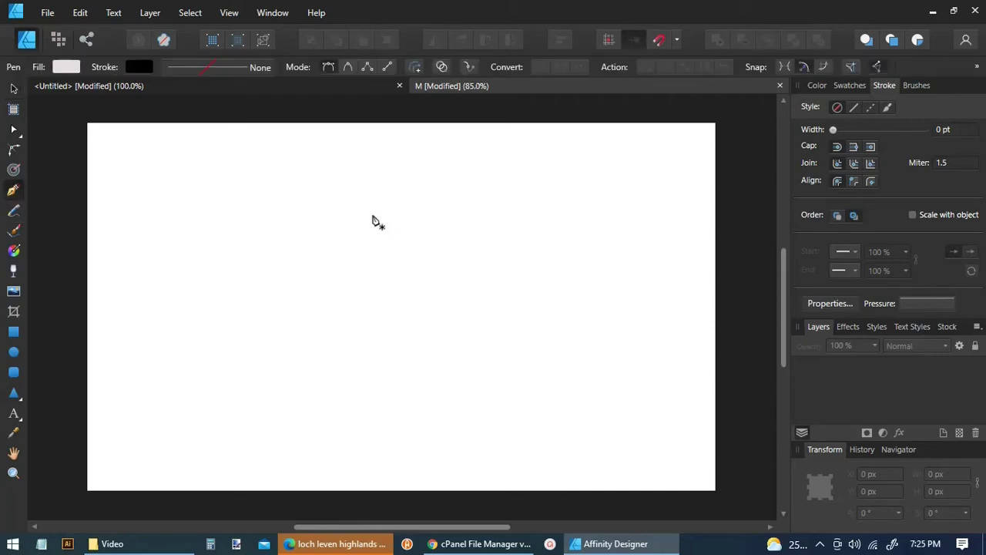
- Place straight-segment nodes from the top of the head around the left beak and along the bottom edge
click(376, 213)
click(304, 223)
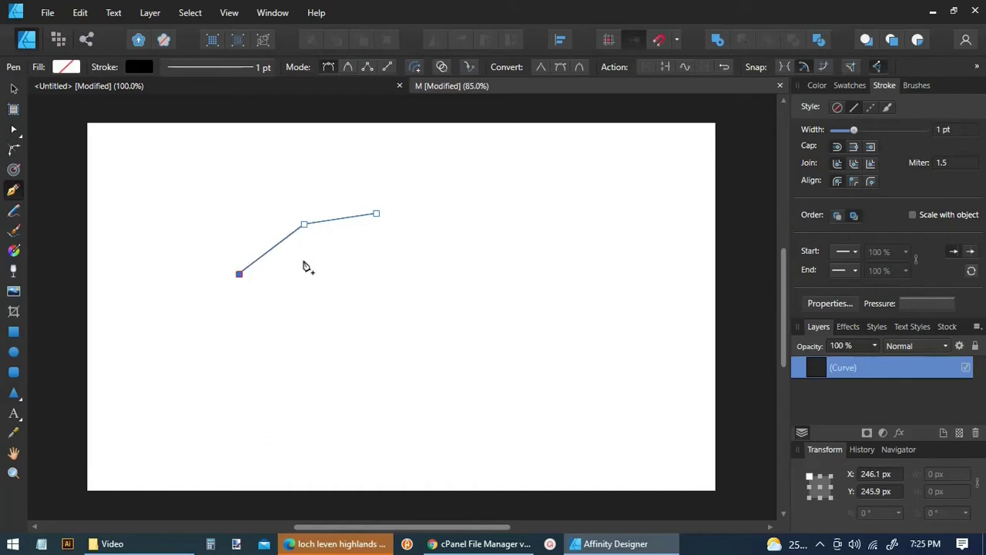
click(307, 256)
click(357, 259)
click(279, 295)
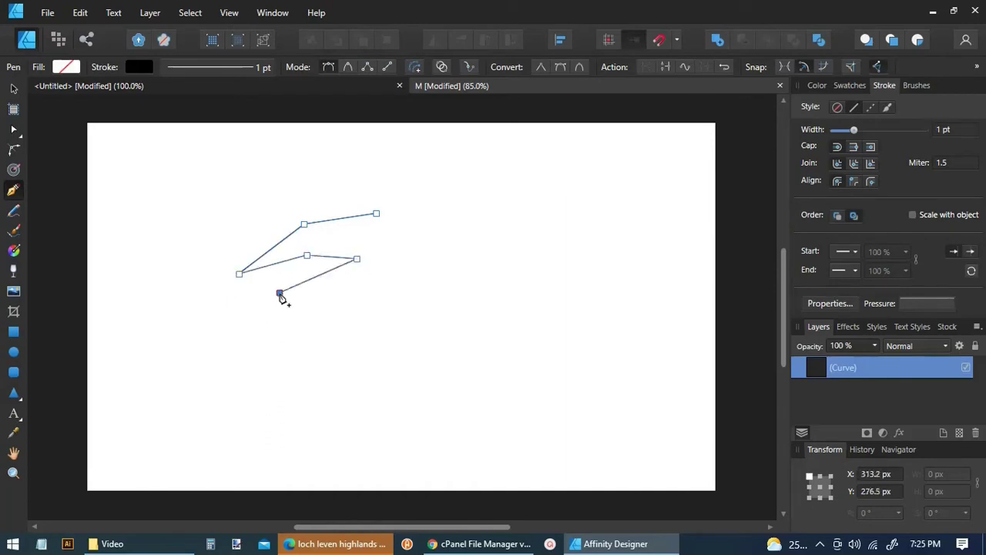
click(237, 357)
click(309, 321)
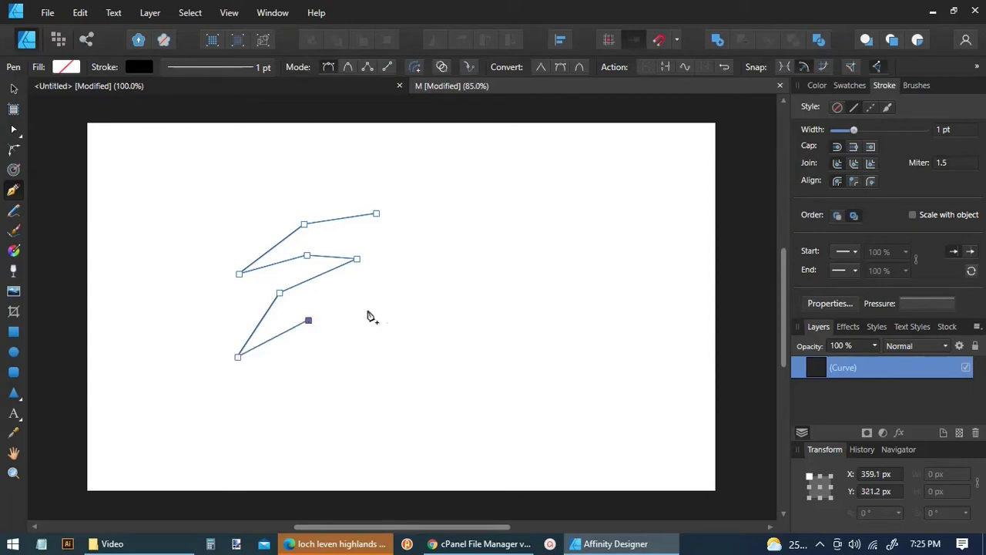
click(431, 311)
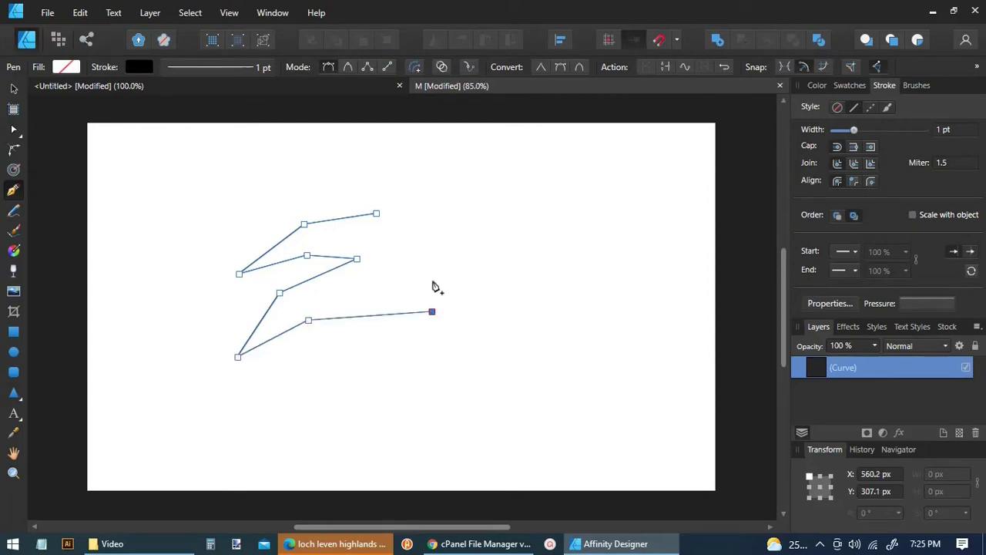
- Add the right beak-tip and top-of-head nodes, closing the outline at its starting node
click(432, 279)
click(459, 256)
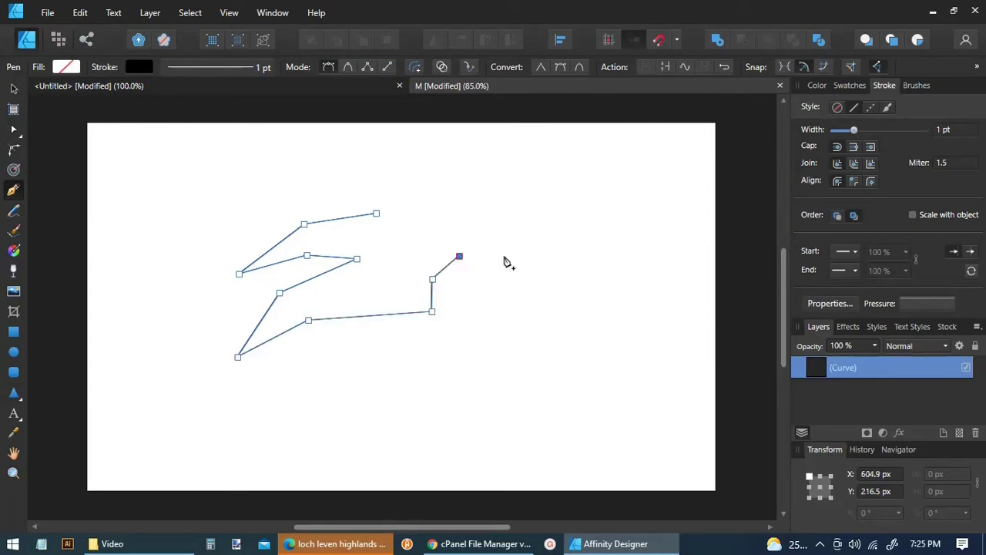
click(505, 256)
click(471, 229)
click(446, 225)
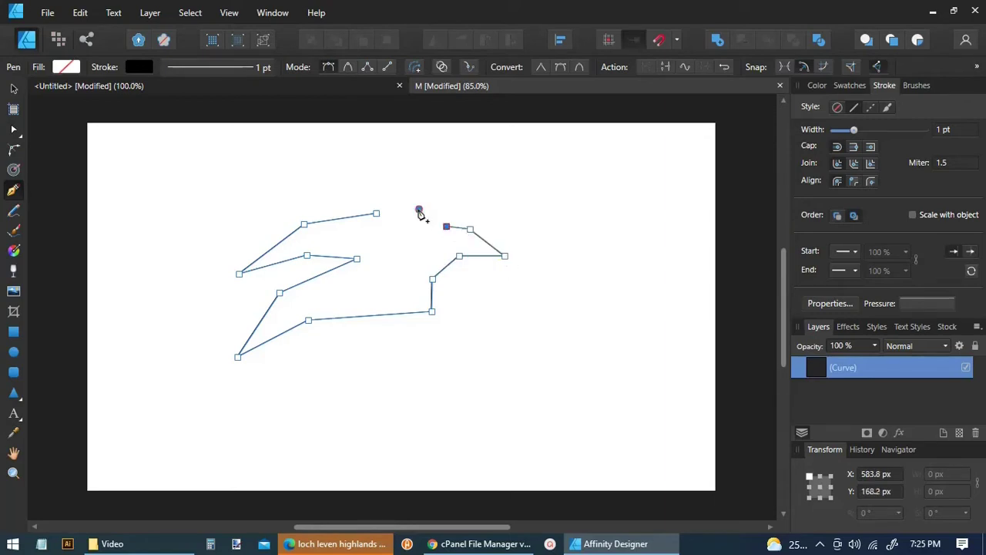
click(418, 209)
click(376, 214)
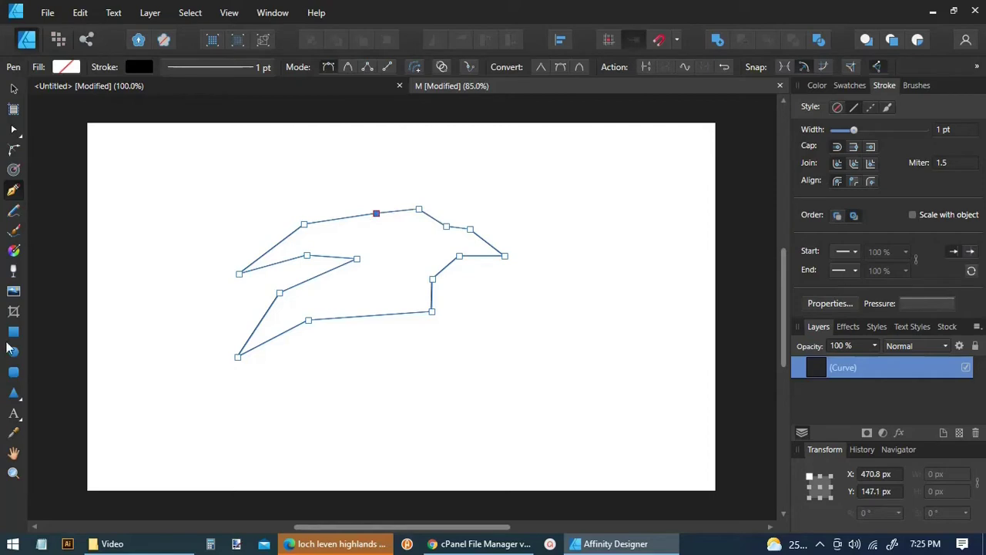
click(13, 473)
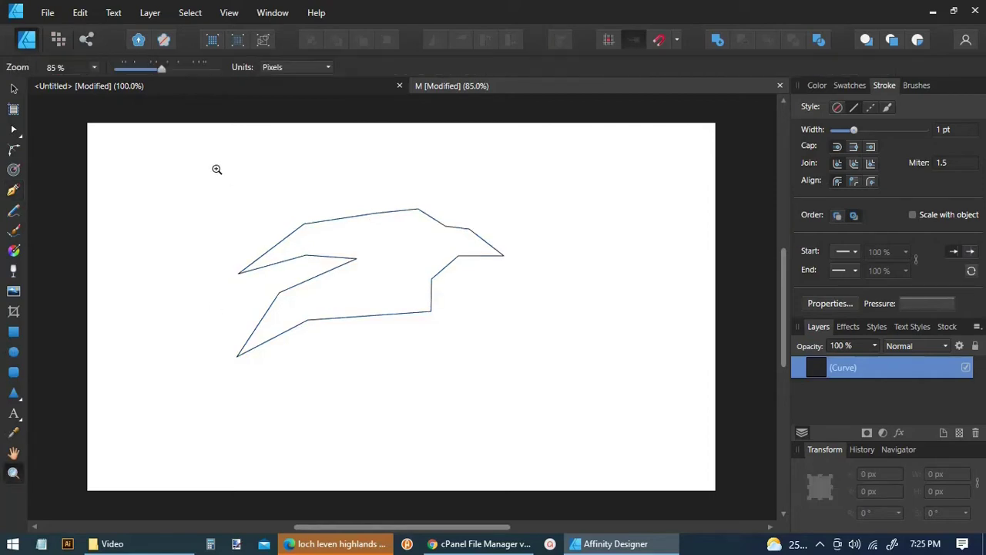
- Marquee-select every node of the bird-head outline and convert them all to Smooth
mouse_move(216, 170)
mouse_down()
mouse_move(385, 299)
mouse_move(271, 195)
mouse_up()
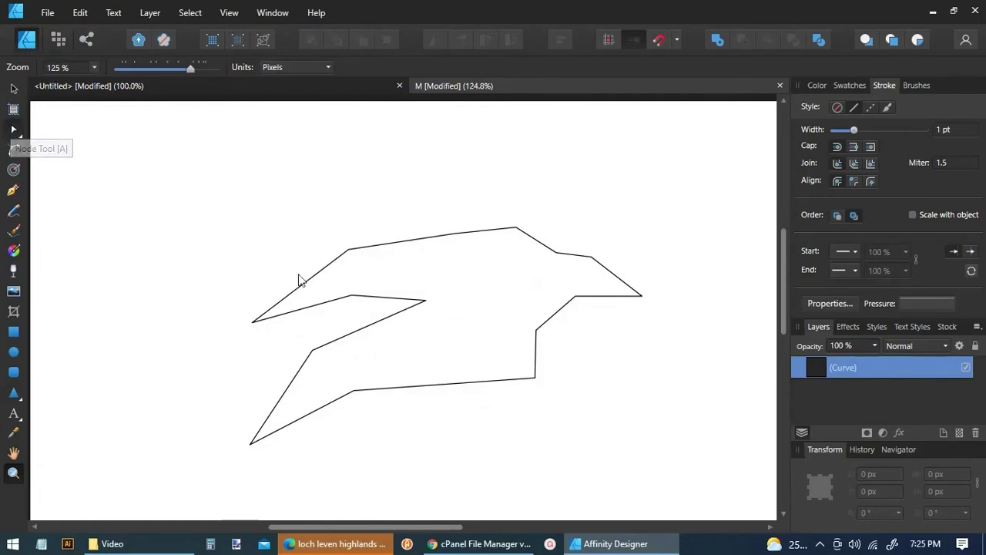
key(a)
drag(202, 177, 699, 467)
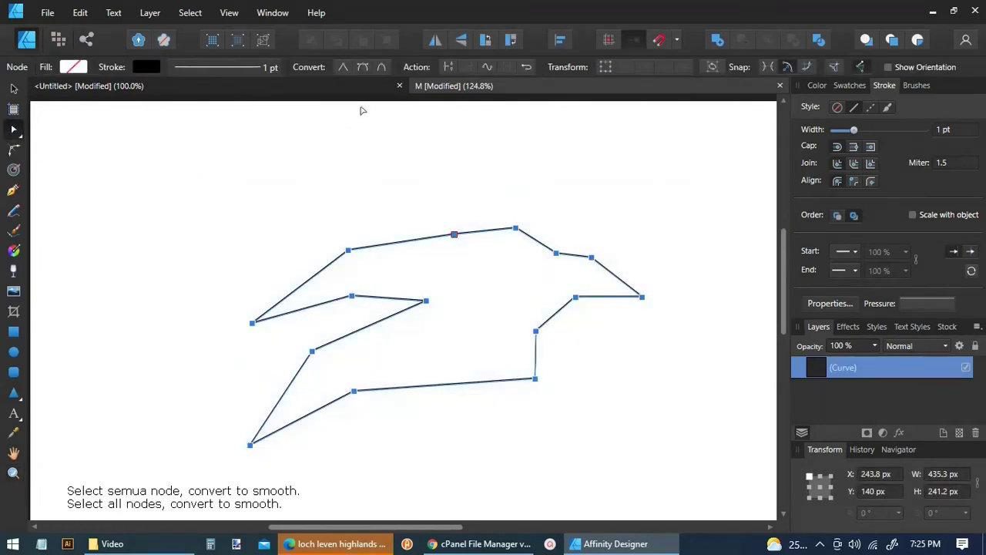
click(365, 70)
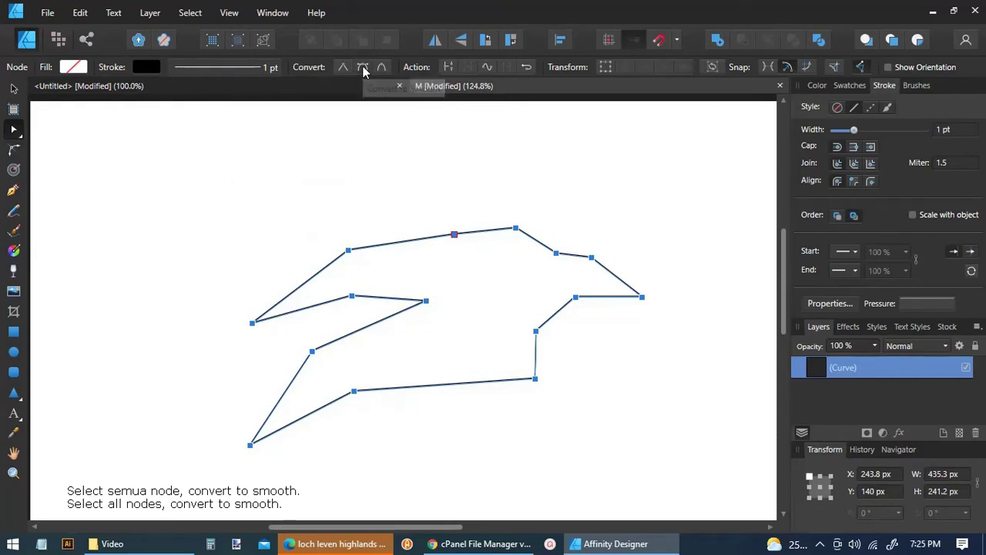
click(246, 214)
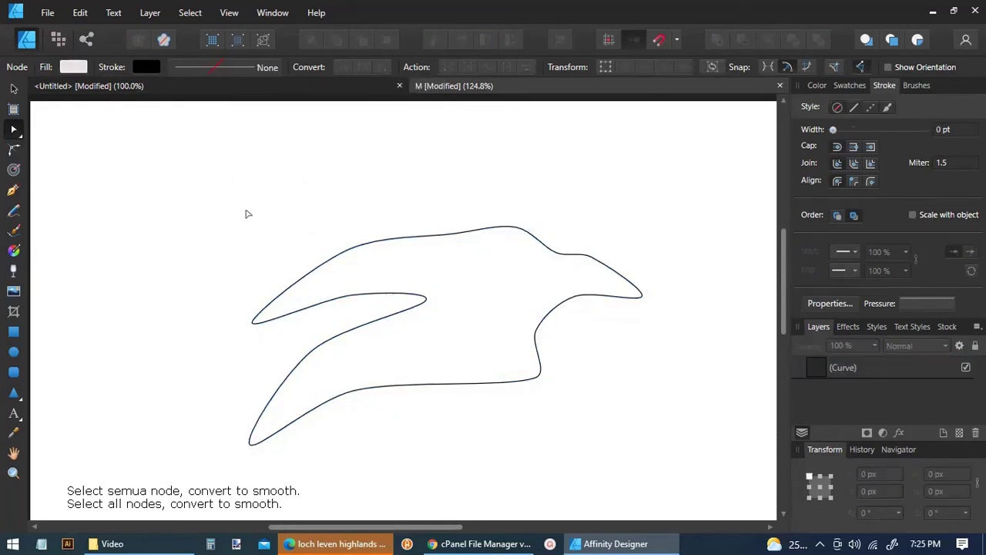
click(13, 472)
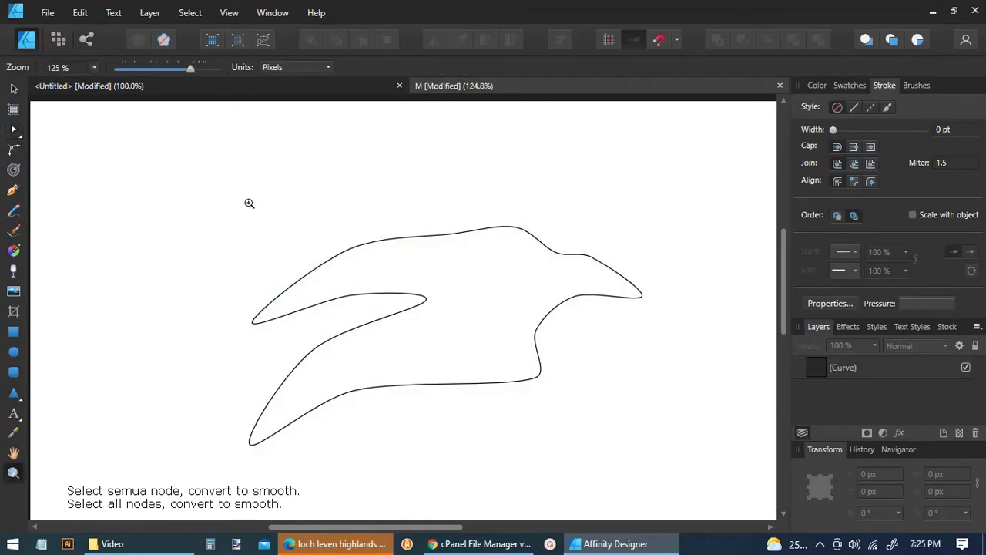
click(363, 339)
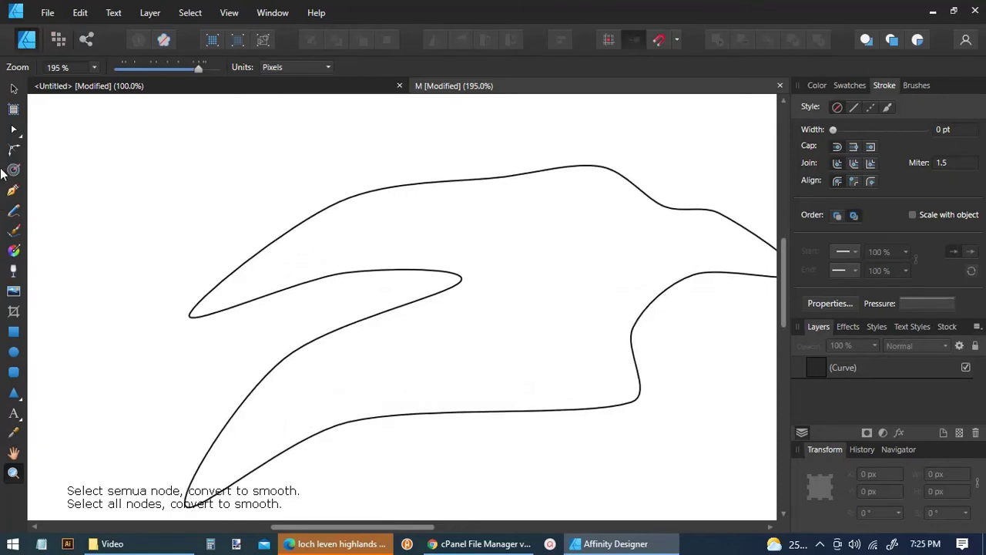
click(13, 129)
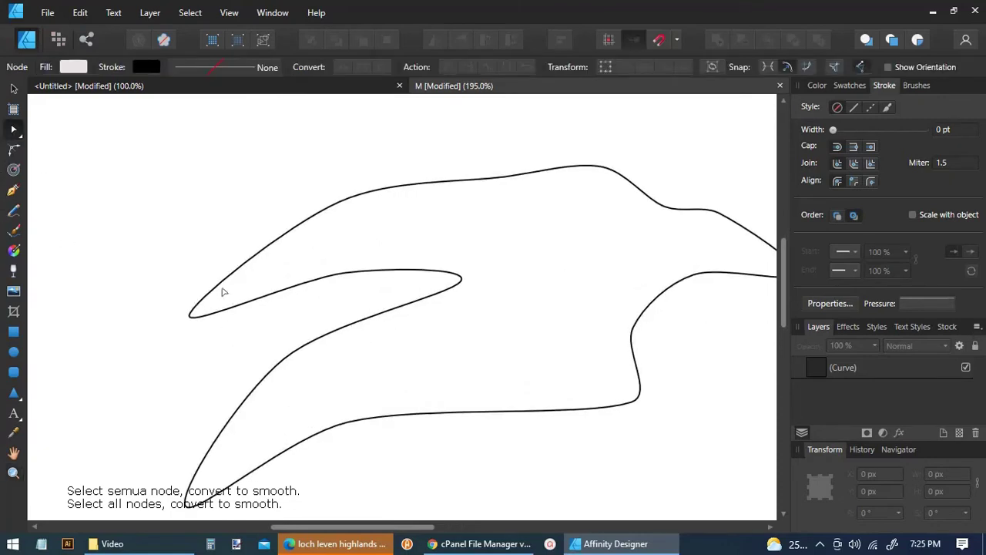
- Turn the upper beak's left tip node into a sharp cusp by removing and re-angling its handles
click(221, 286)
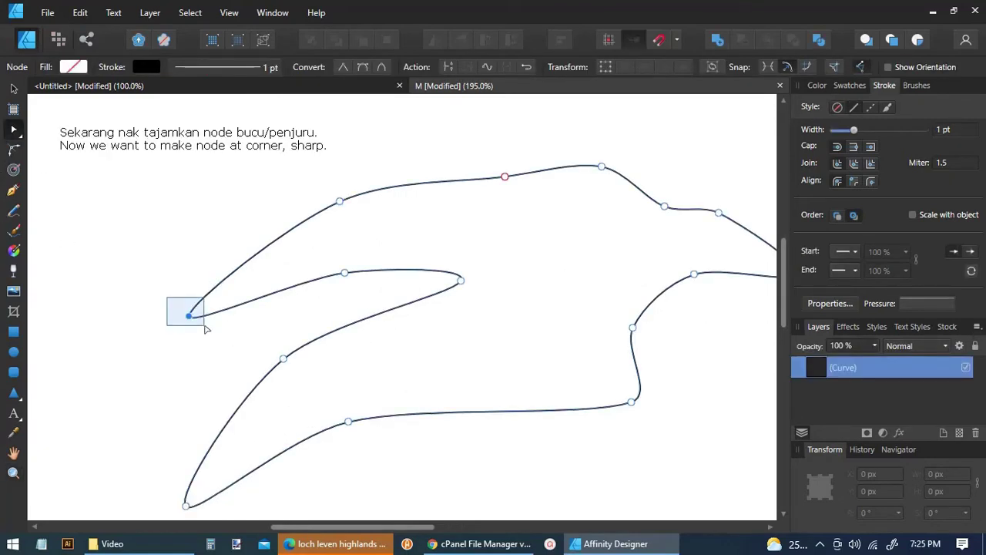
drag(167, 294, 207, 332)
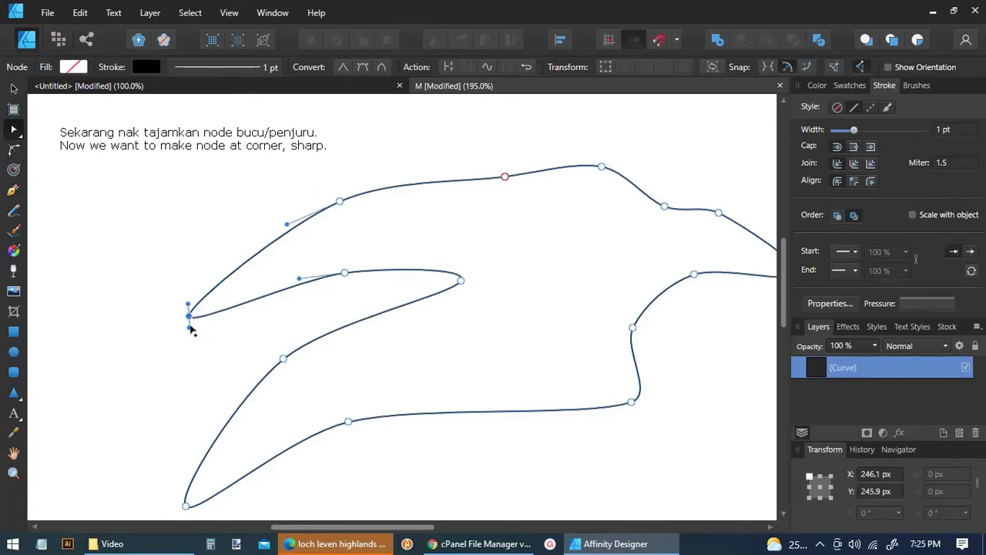
mouse_move(191, 330)
mouse_down()
mouse_move(184, 335)
mouse_move(192, 331)
mouse_up()
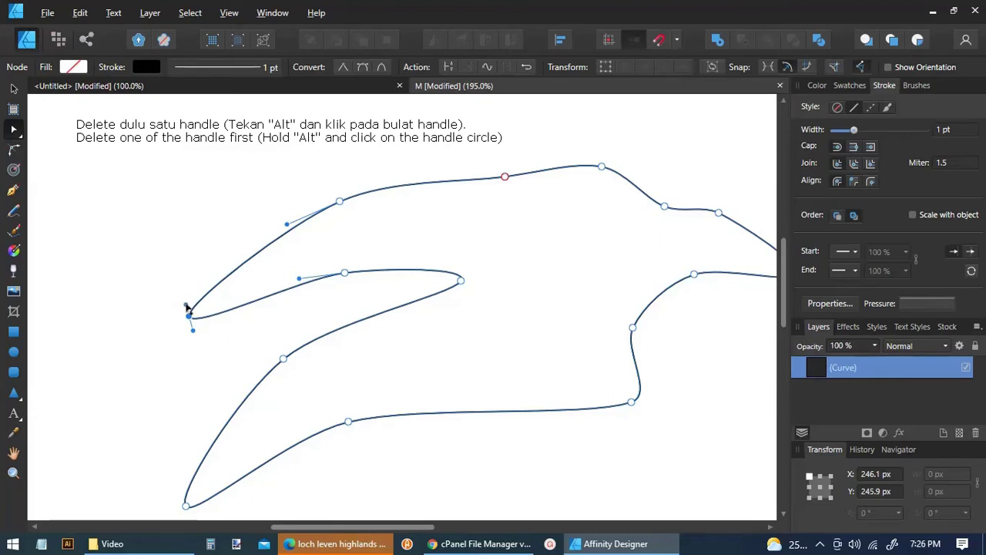
click(188, 313)
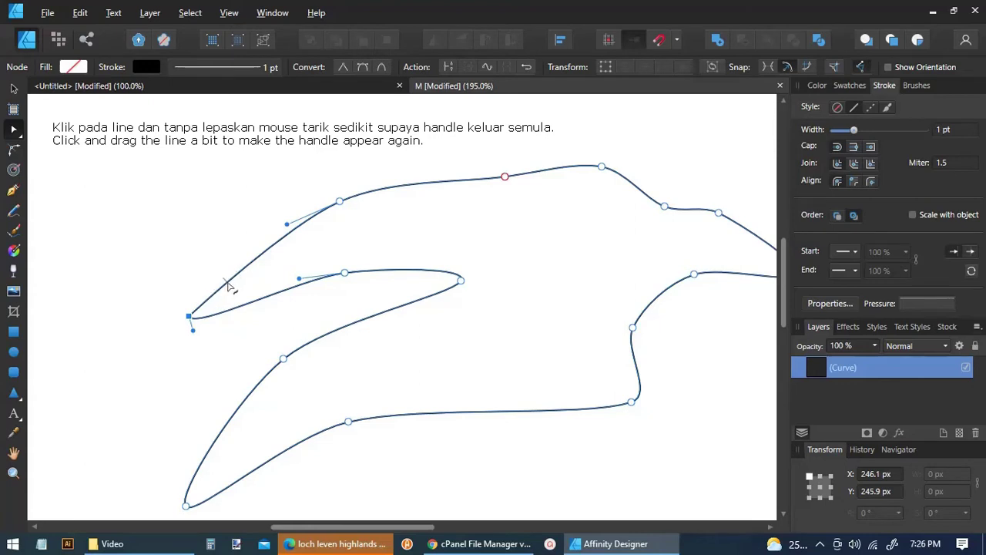
drag(228, 285, 229, 280)
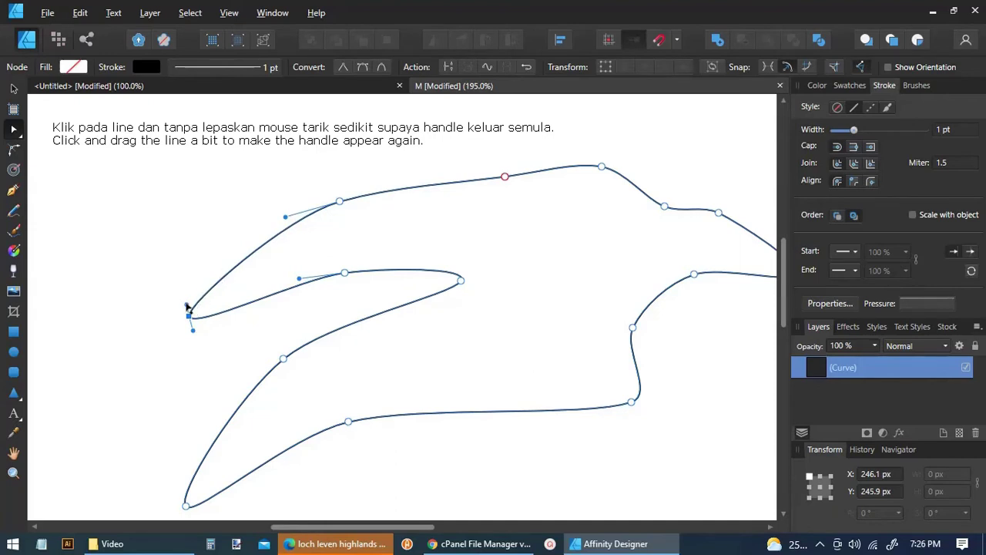
drag(186, 307, 208, 290)
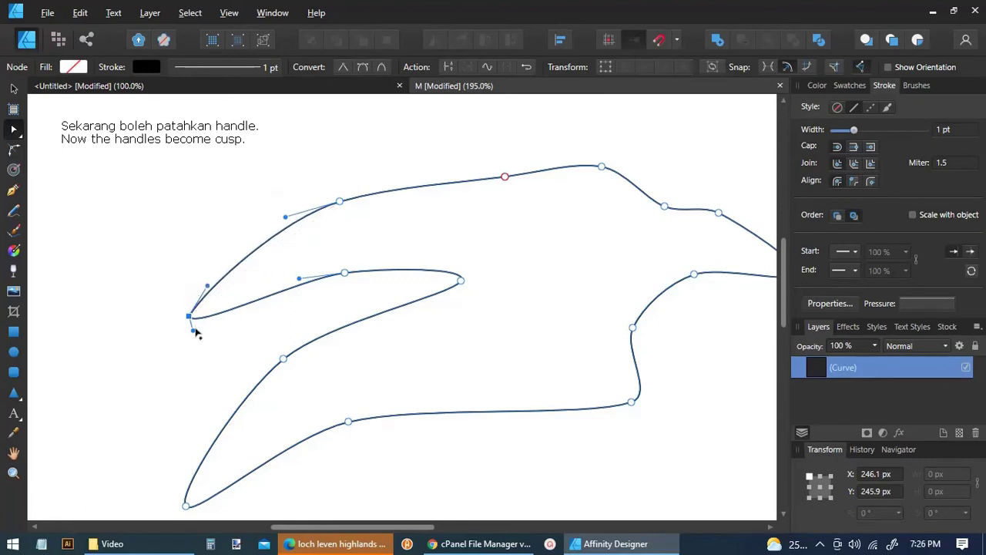
drag(193, 330, 224, 301)
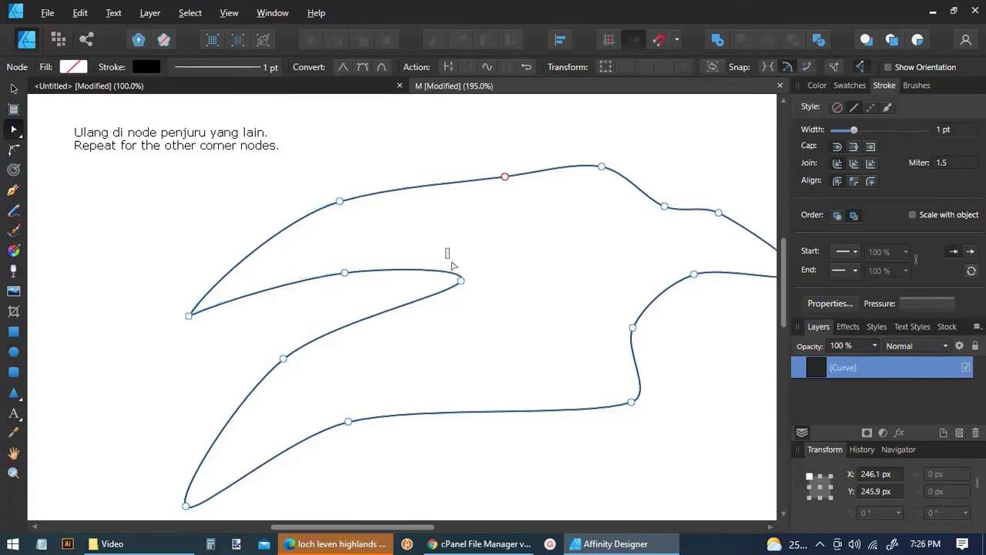
- Make the upper beak's inner tip node sharp and bow the inner curve up into it
drag(447, 248, 480, 304)
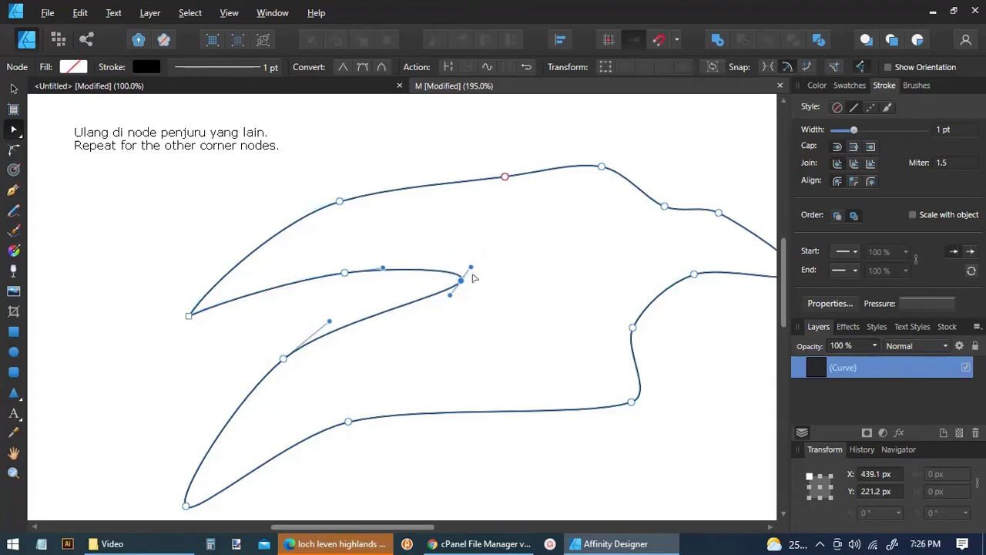
drag(471, 268, 463, 256)
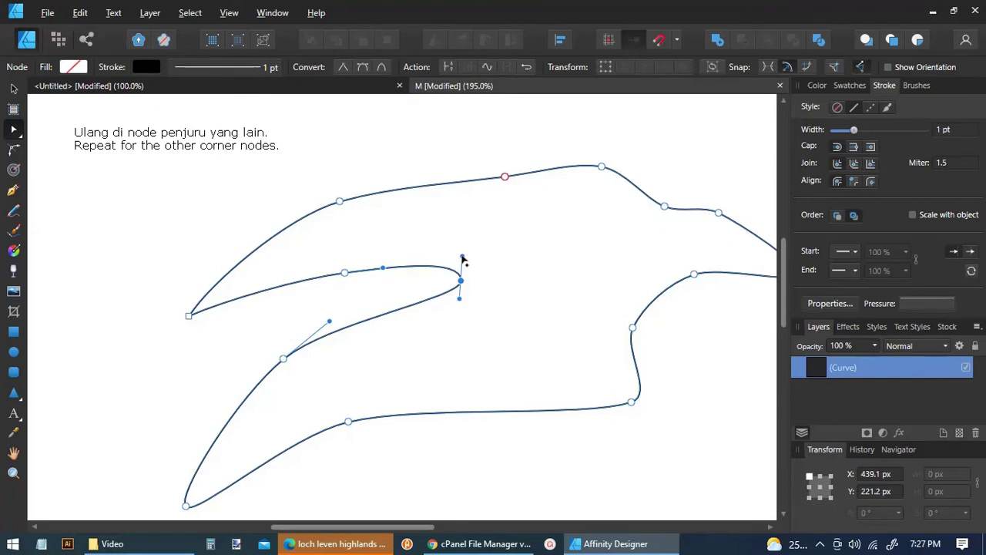
drag(462, 258, 460, 281)
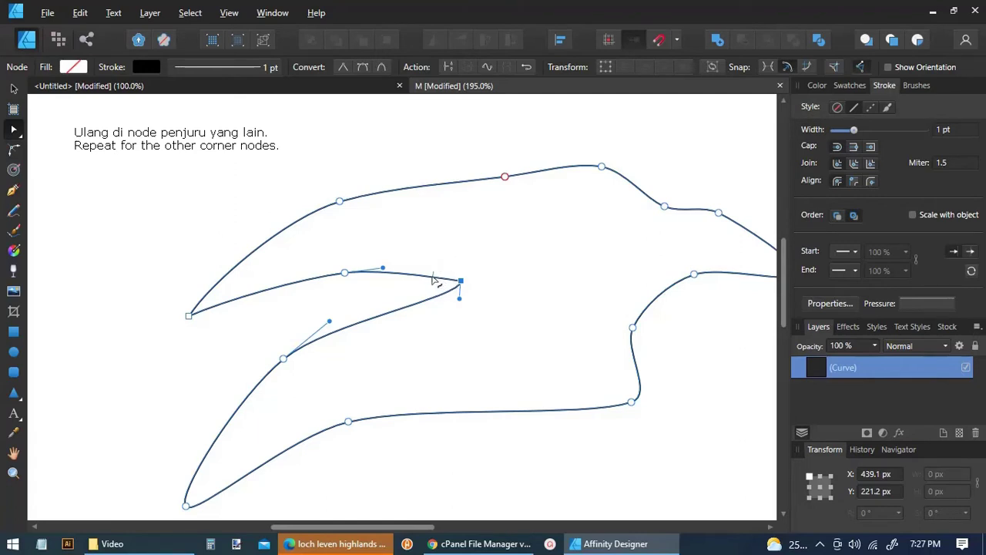
mouse_move(434, 280)
mouse_down()
mouse_move(452, 273)
mouse_move(427, 266)
mouse_move(318, 295)
mouse_up()
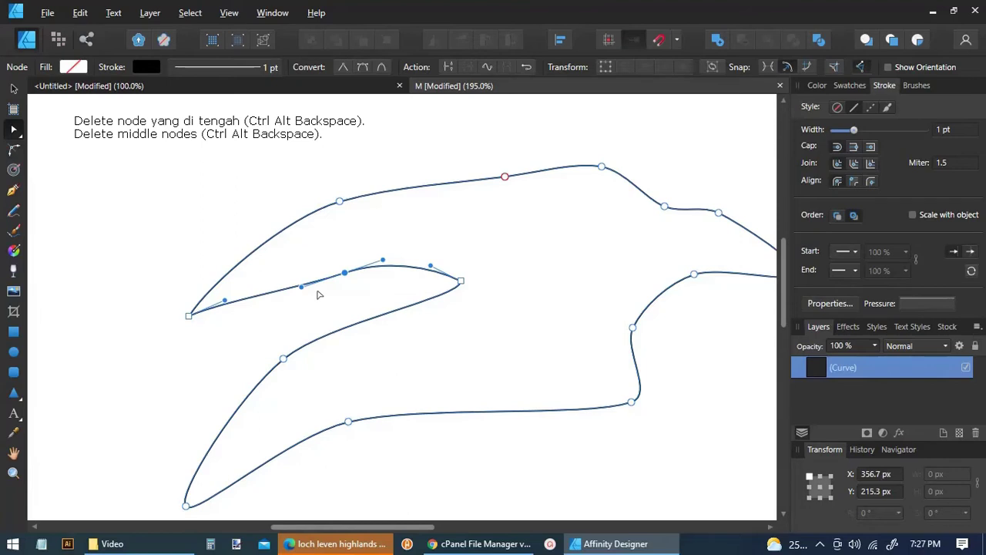
- Delete the inner curve's middle node with Ctrl+Alt+Backspace and refine the arc from both end nodes
key(ctrl+alt+BackSpace)
drag(158, 285, 230, 338)
drag(250, 293, 256, 282)
drag(387, 245, 374, 251)
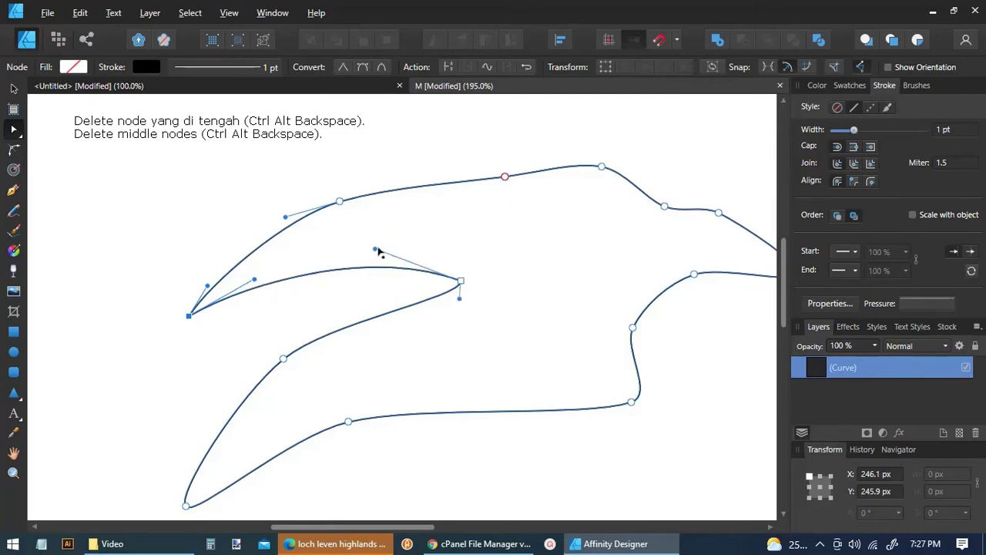
mouse_move(476, 273)
mouse_down()
mouse_move(449, 300)
mouse_move(407, 289)
mouse_up()
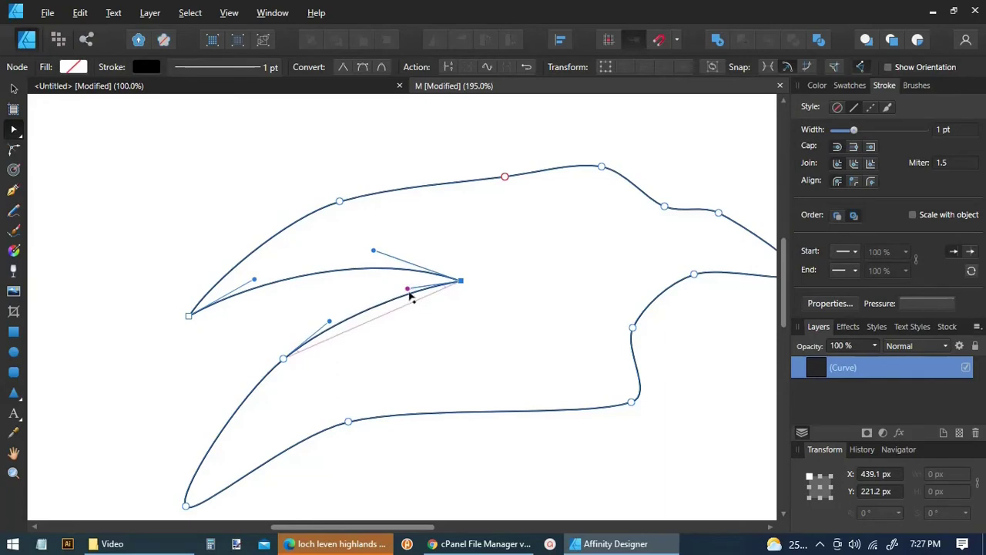
- Scroll down and turn the lower beak's tip node into a sharp cusp
click(783, 518)
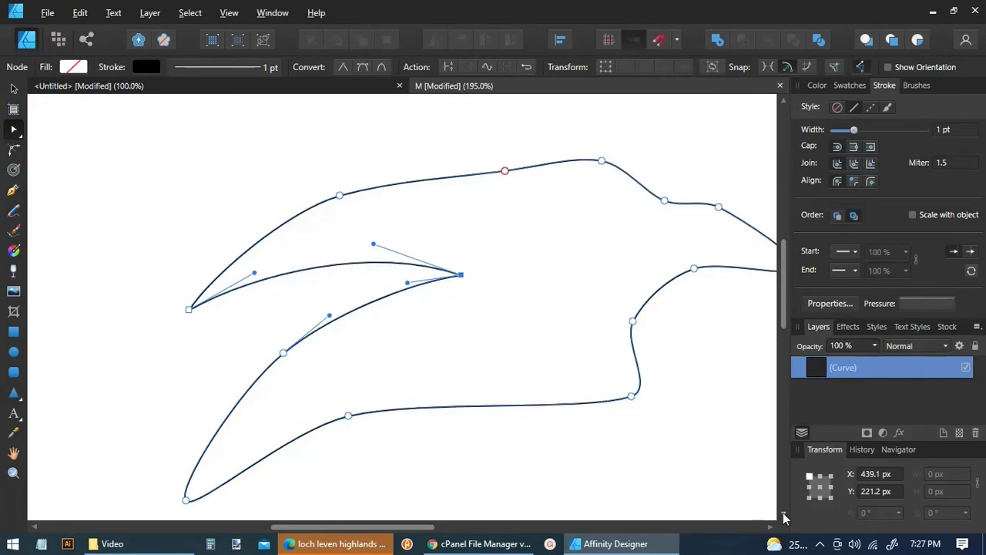
click(783, 518)
click(783, 518)
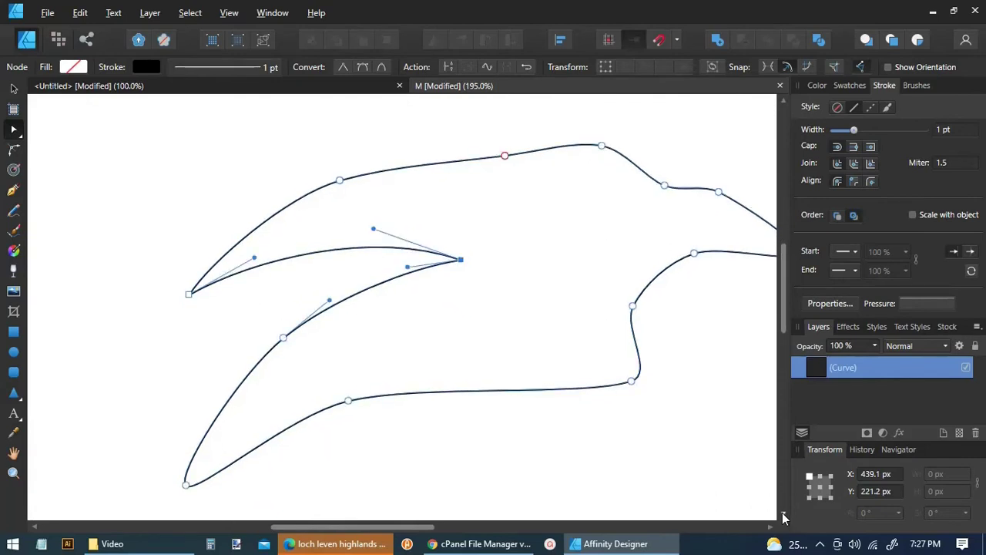
drag(167, 440, 211, 491)
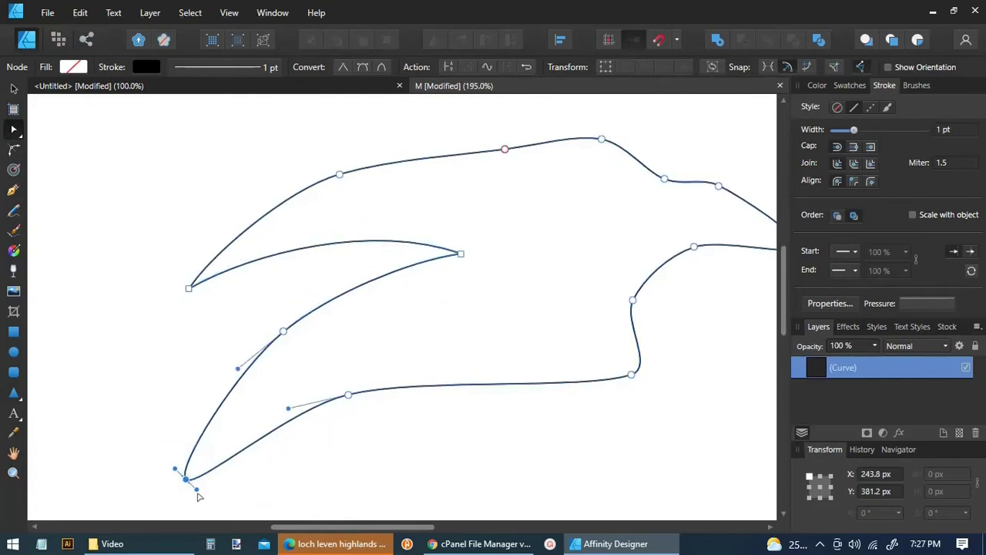
drag(197, 491, 191, 490)
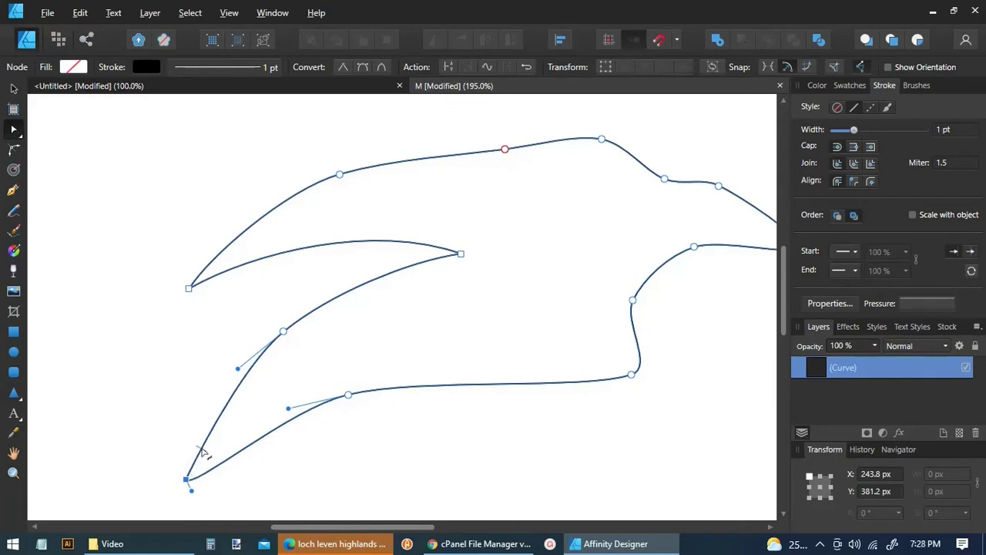
drag(203, 453, 203, 426)
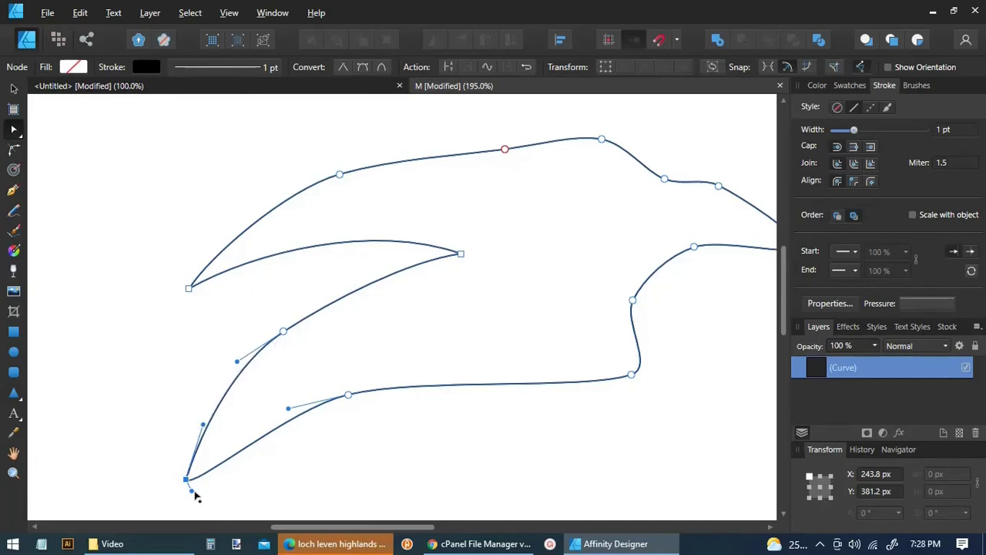
drag(191, 490, 214, 454)
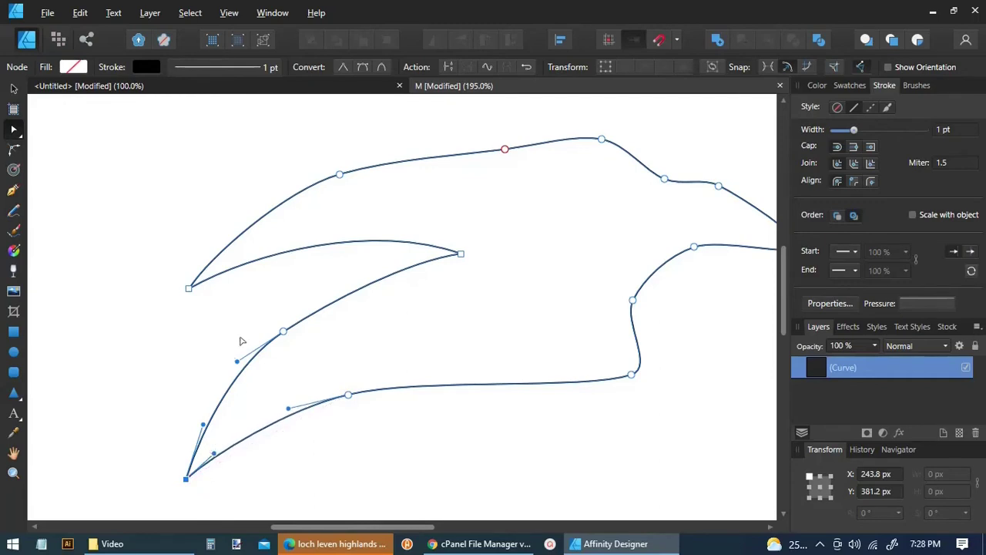
- Delete the redundant middle node on the lower beak's upper edge and refine the curves toward the right corner
drag(254, 310, 321, 359)
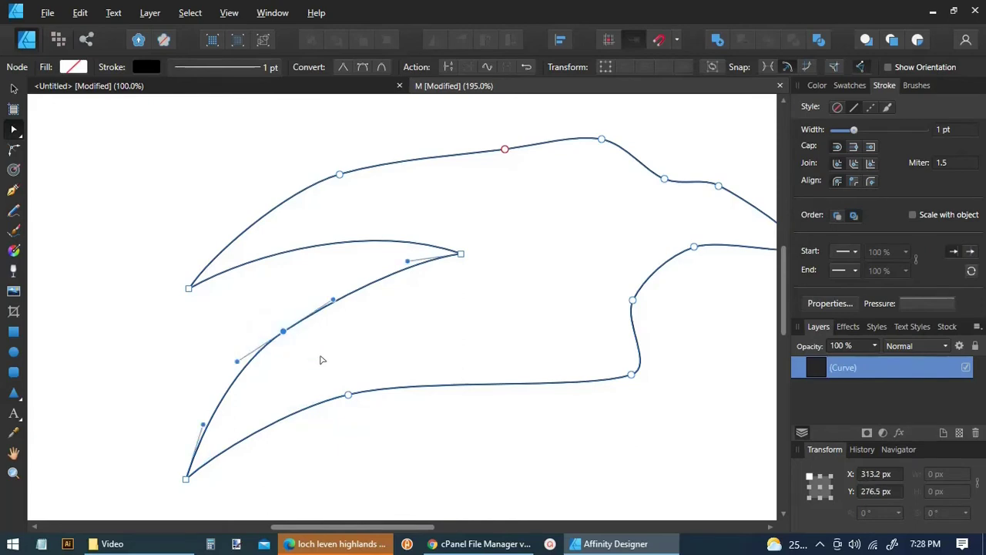
key(Delete)
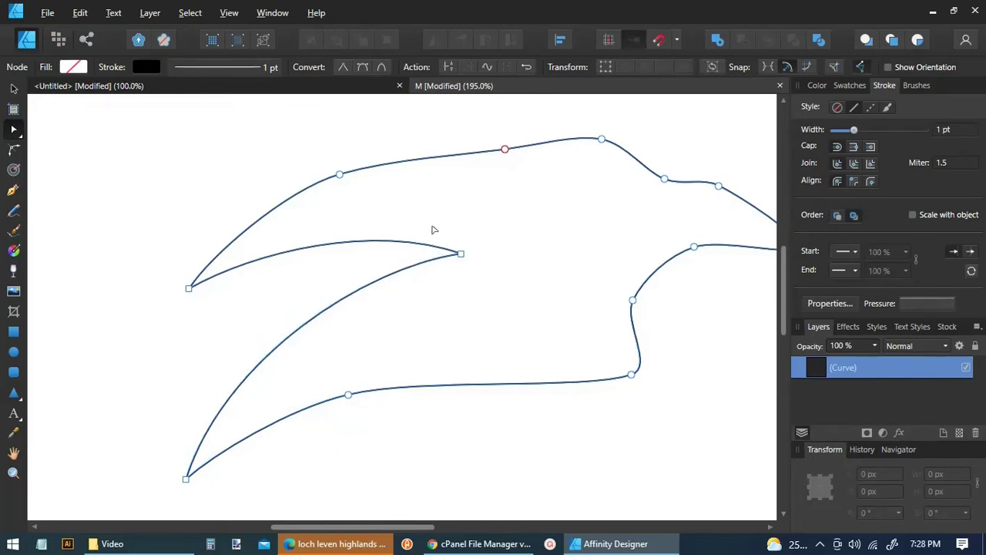
drag(429, 224, 479, 279)
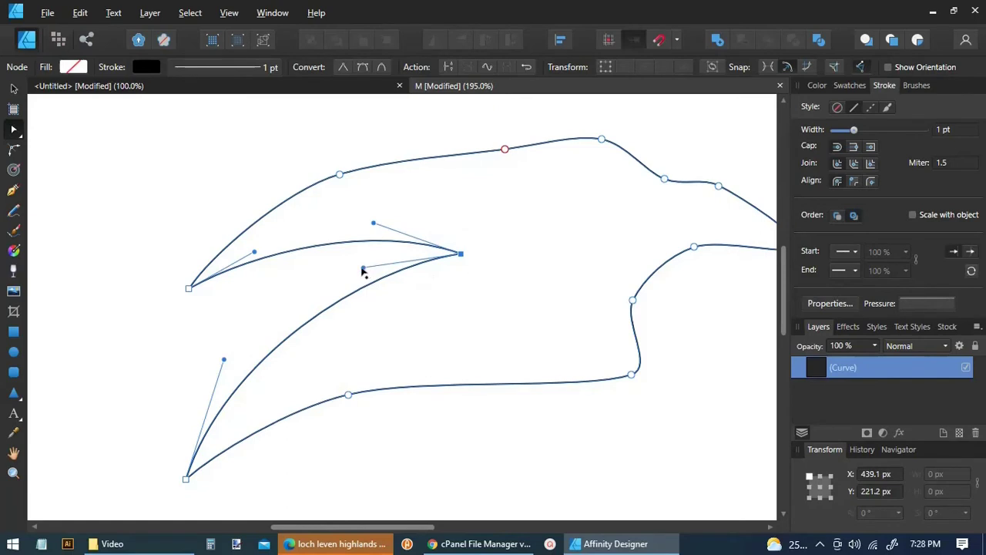
drag(348, 268, 348, 269)
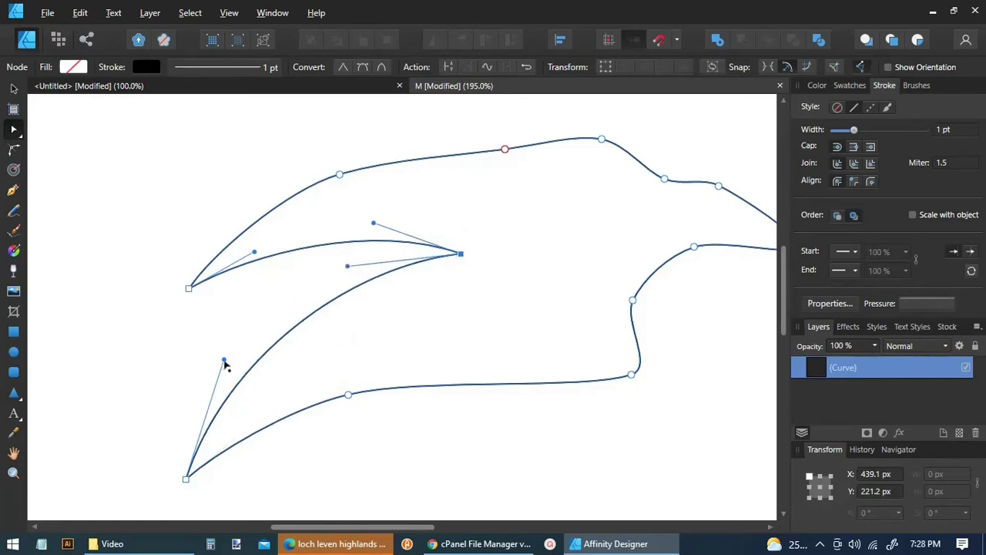
drag(224, 361, 220, 372)
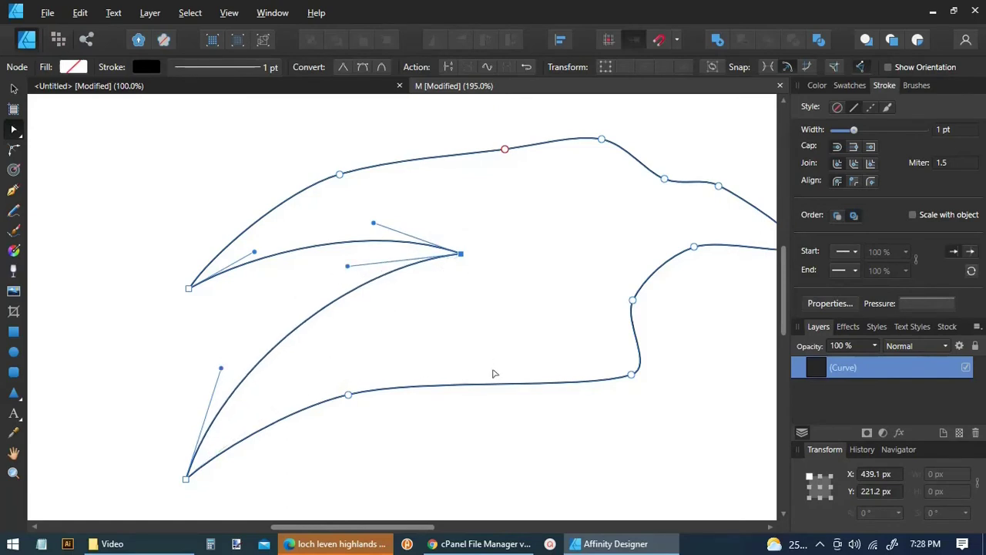
drag(677, 357, 583, 408)
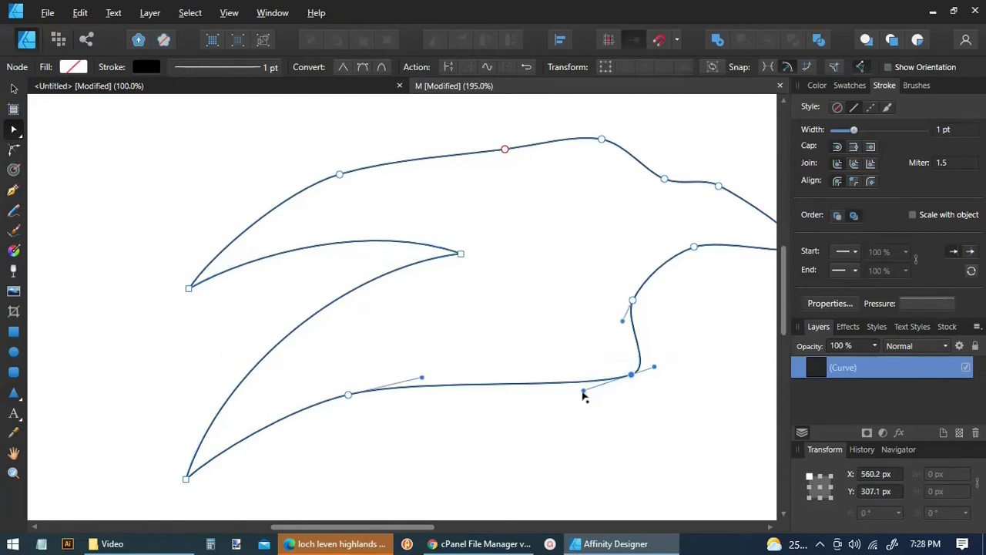
drag(585, 391, 586, 390)
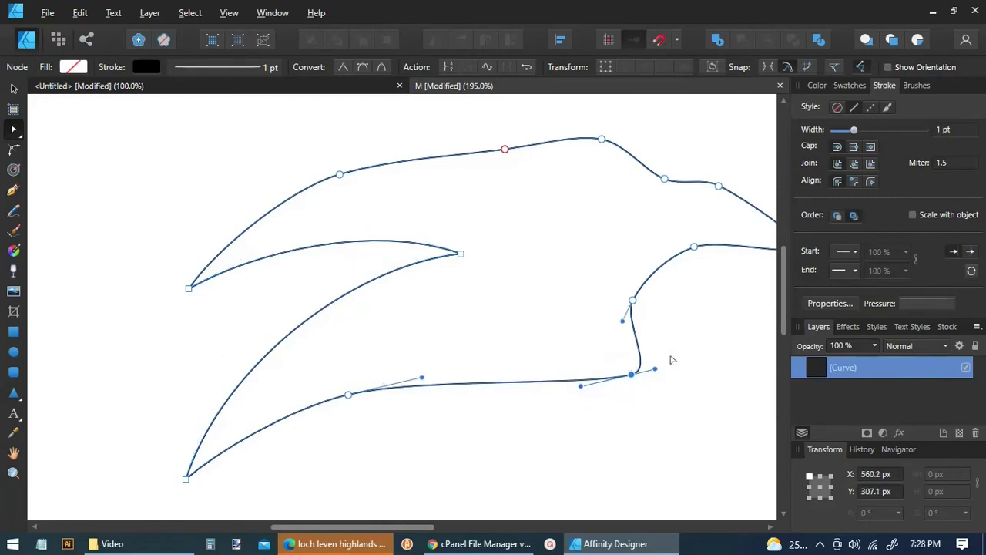
drag(583, 390, 587, 388)
- Make the lower beak's right corner node sharp and bend the bottom edge into it
double_click(584, 386)
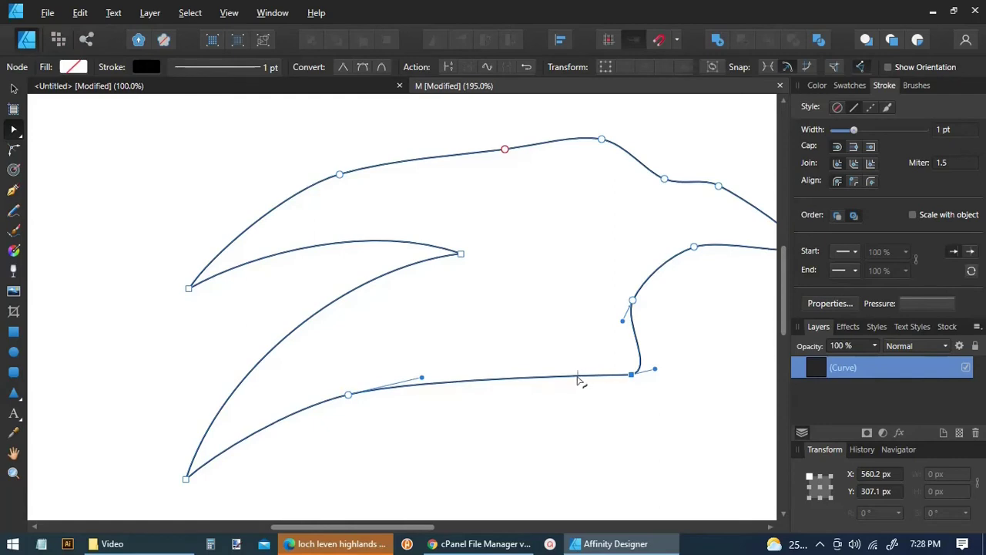
drag(577, 378, 579, 373)
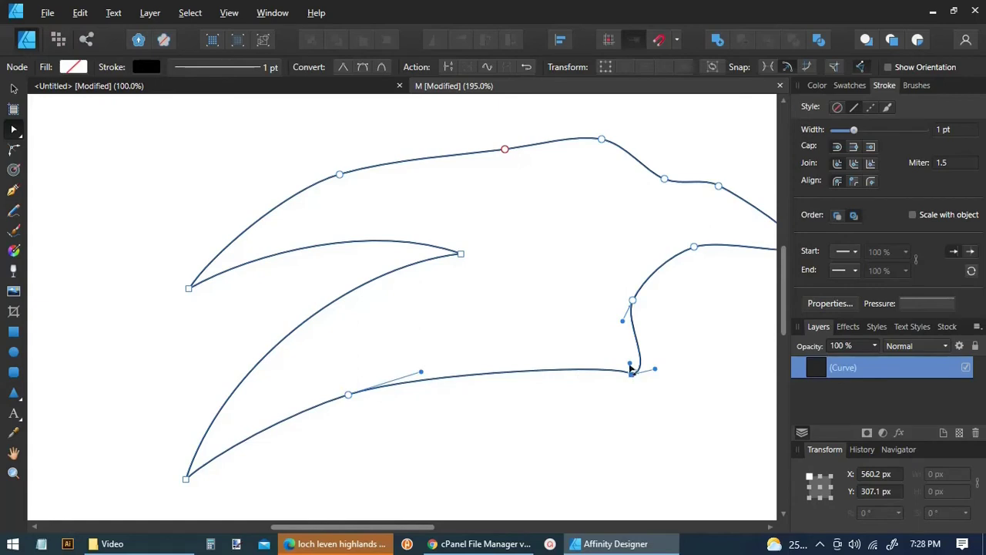
drag(631, 367, 568, 360)
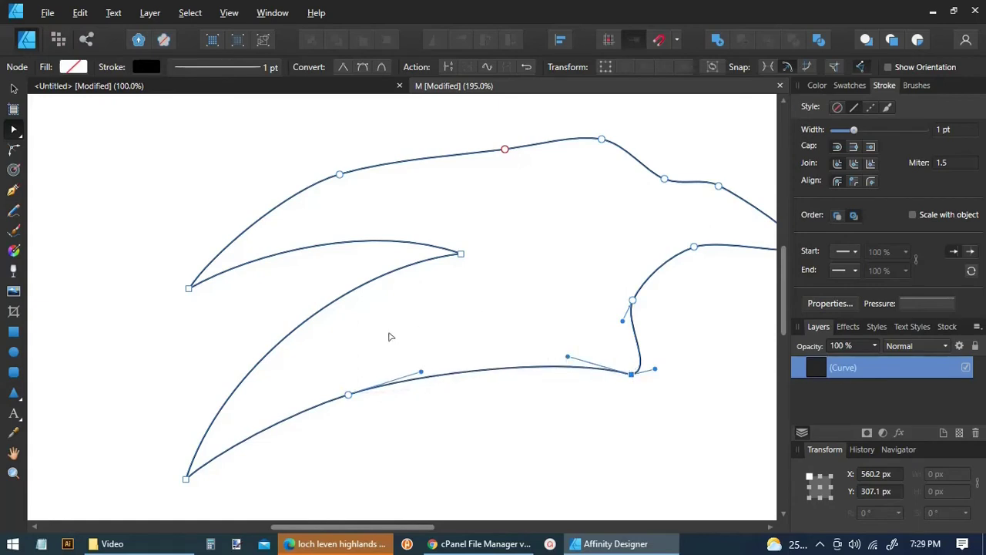
- Delete the bottom edge's middle node and reshape the remaining arc from the tip and corner
drag(396, 344, 299, 428)
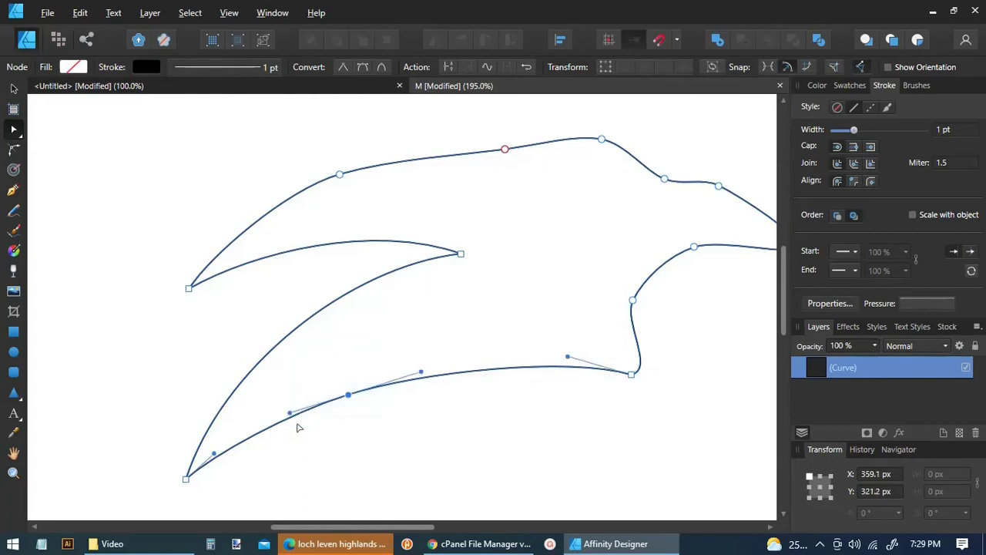
key(Delete)
drag(167, 419, 213, 502)
drag(255, 418, 273, 383)
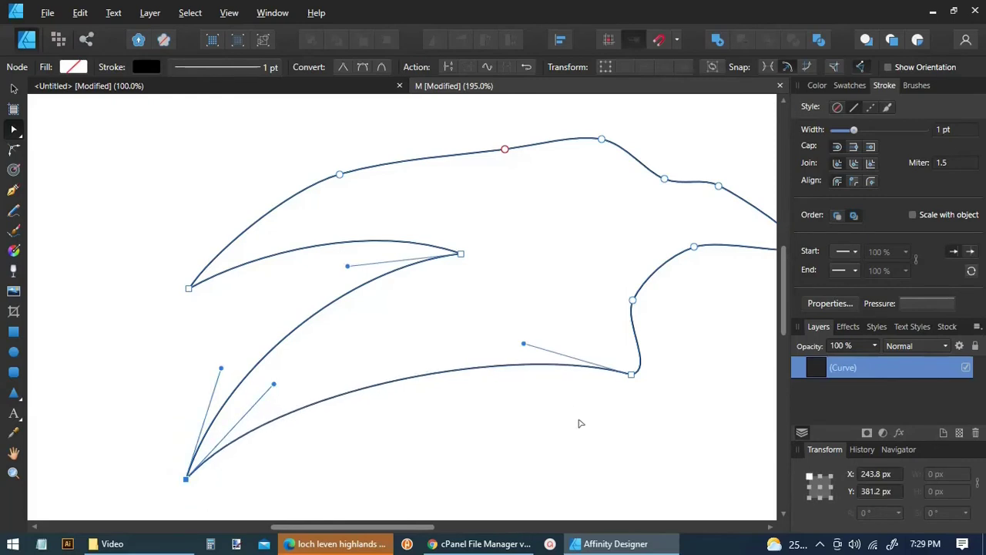
click(581, 423)
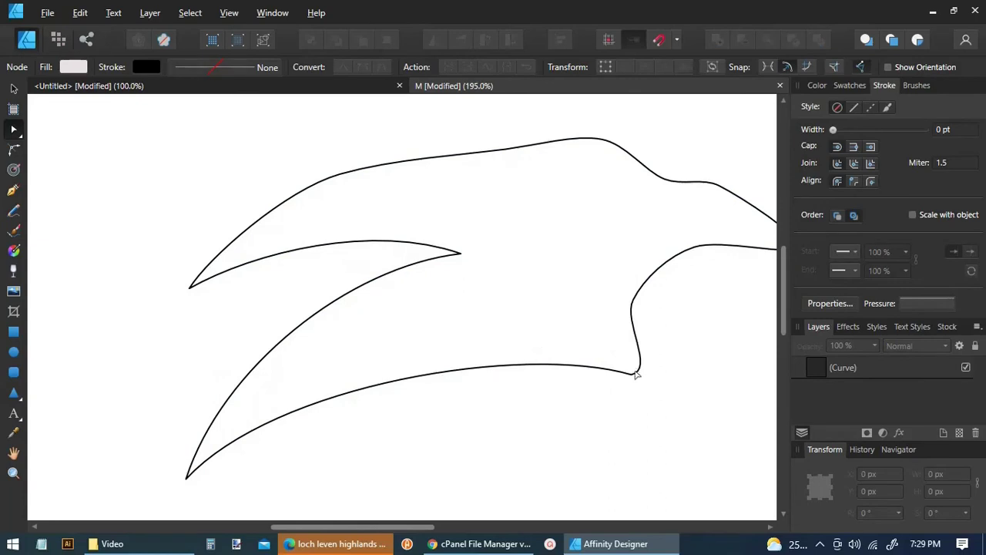
click(637, 375)
drag(675, 361, 609, 396)
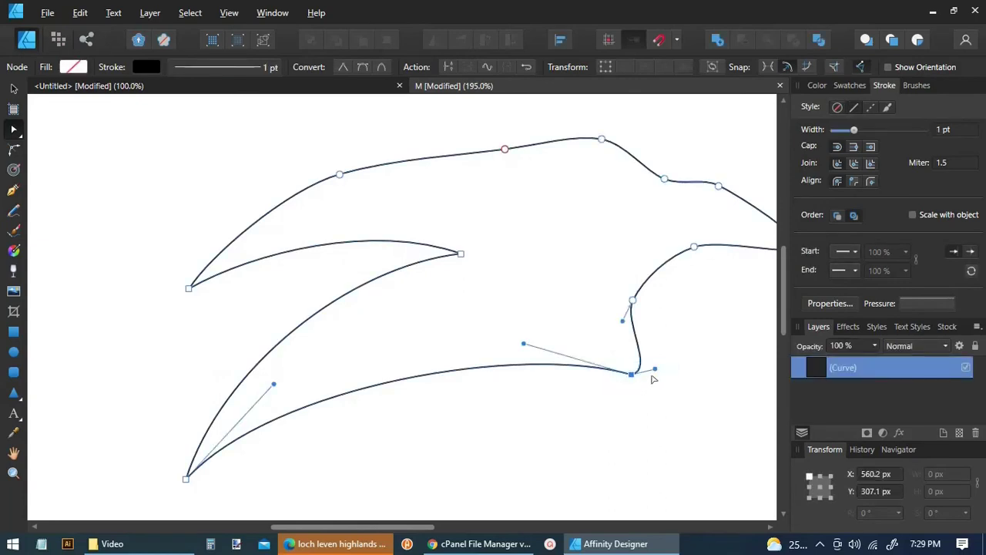
drag(655, 371, 620, 349)
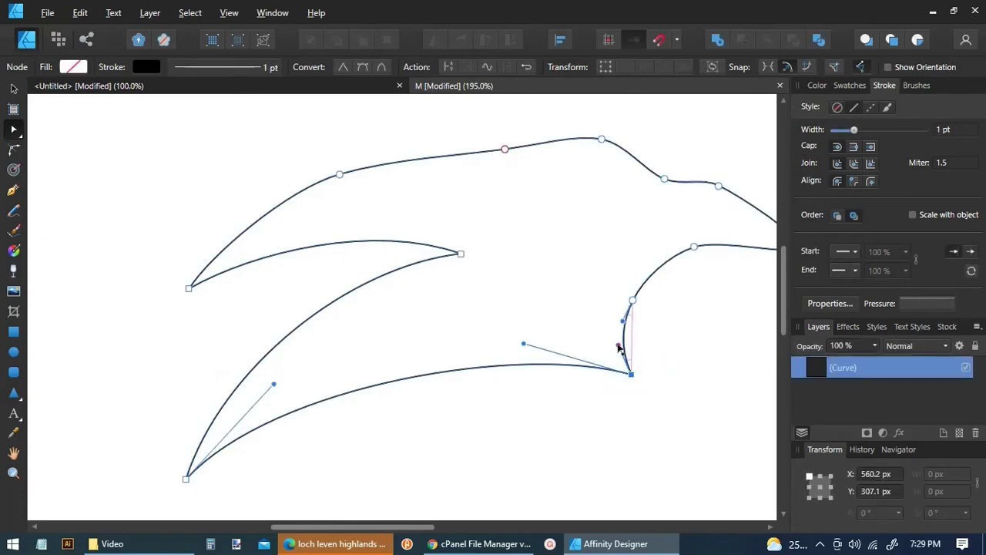
- Make the hooked beak tip a sharp corner and delete the two redundant nodes on its inner curve
click(772, 528)
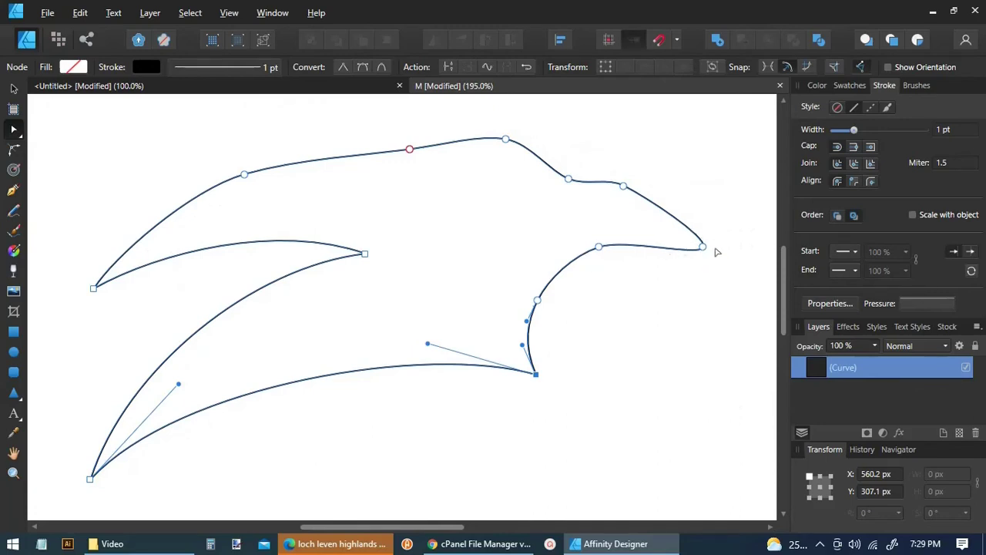
drag(723, 232, 691, 264)
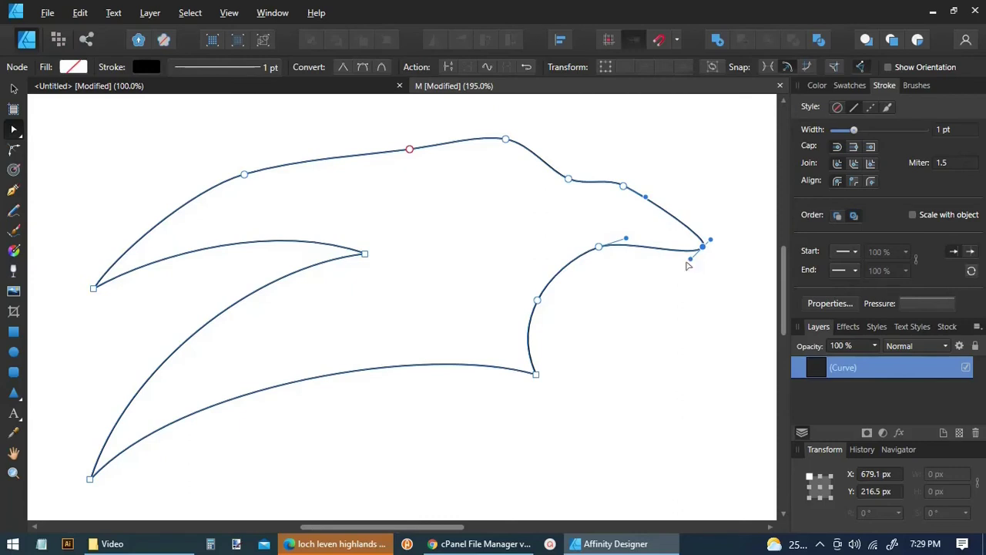
double_click(691, 261)
drag(662, 247, 656, 240)
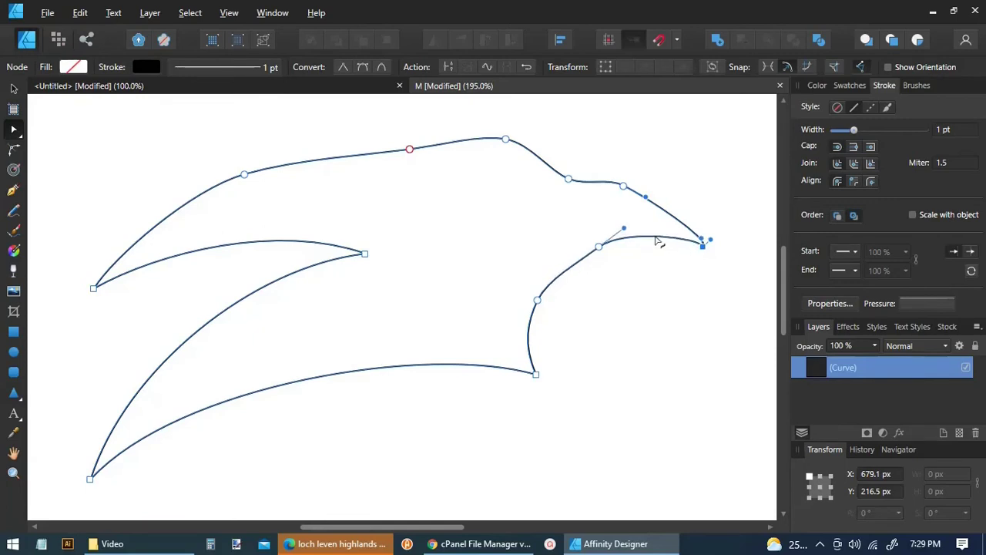
click(702, 244)
drag(710, 240, 688, 221)
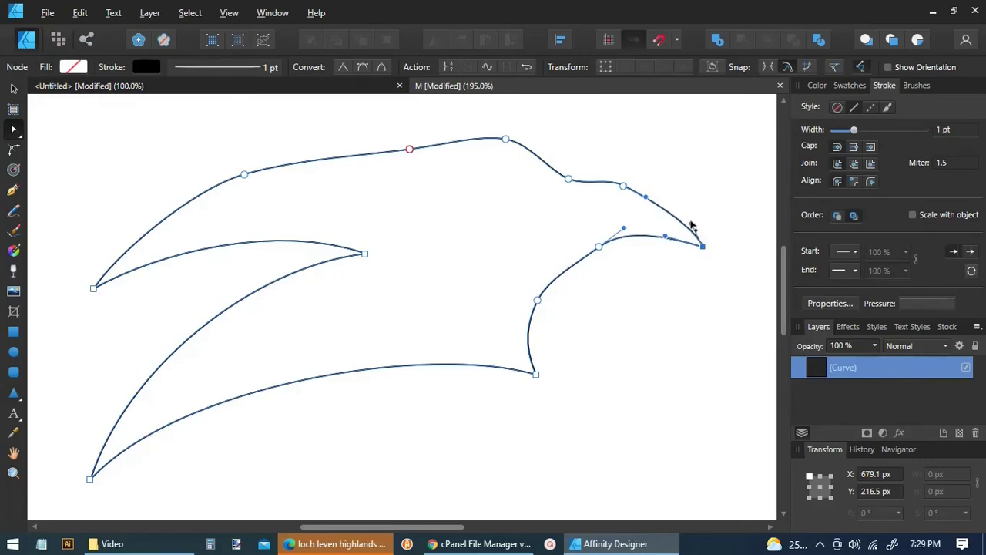
drag(503, 223, 619, 316)
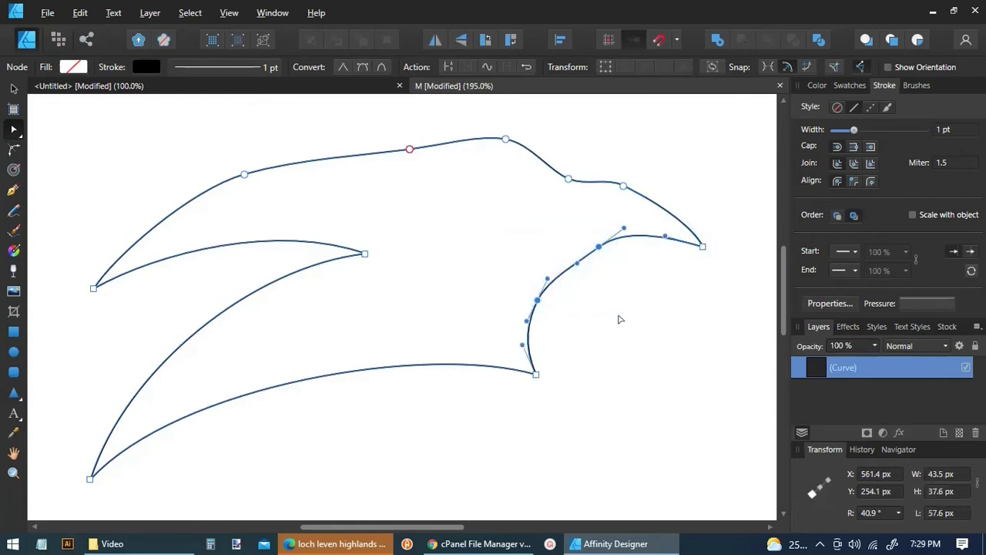
key(Delete)
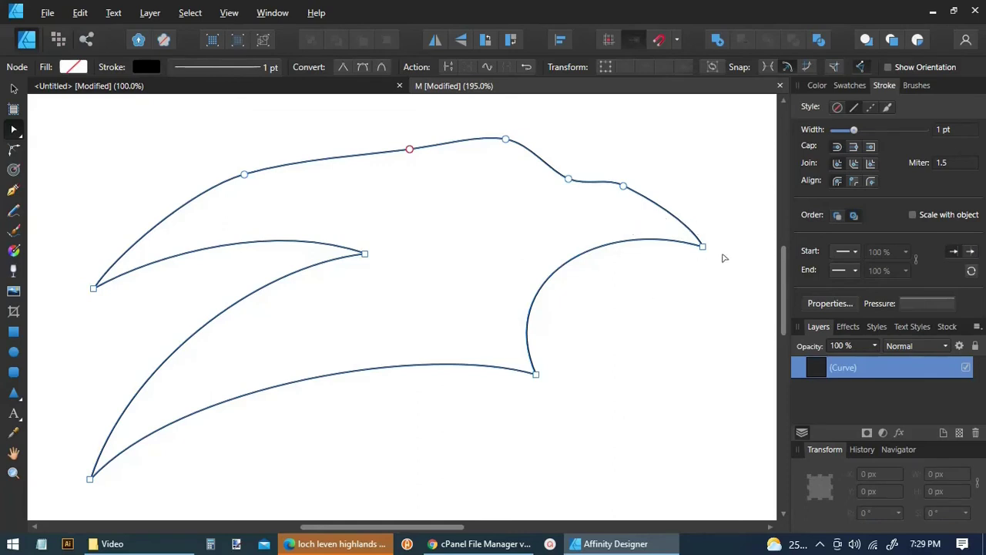
- Make the notch node on the beak's top a sharp corner and flatten the segment to its right
click(568, 179)
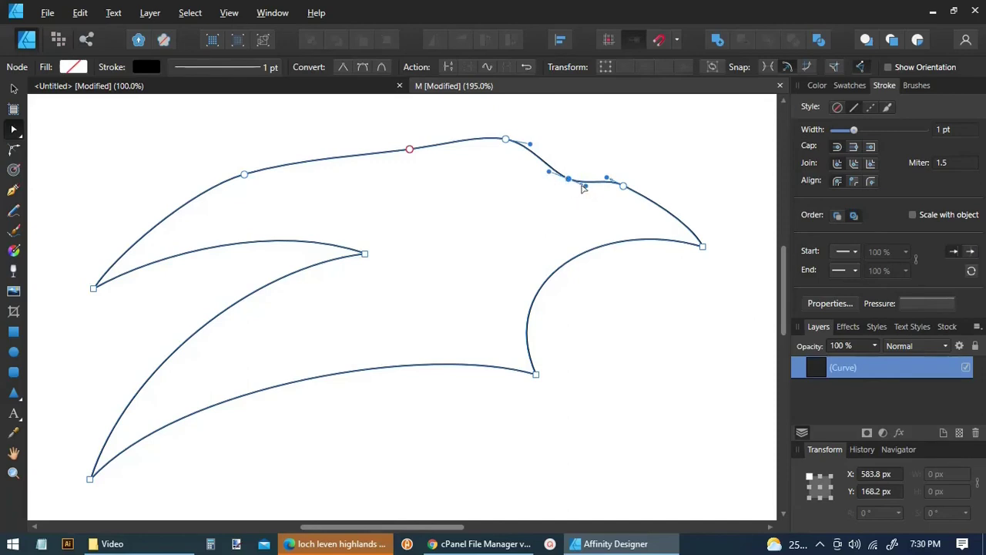
drag(591, 181, 586, 199)
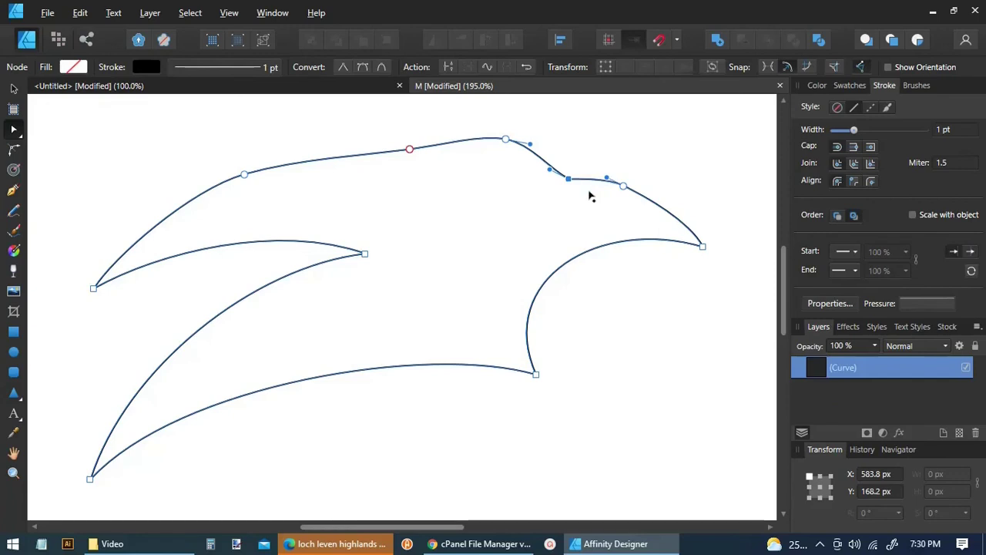
click(580, 177)
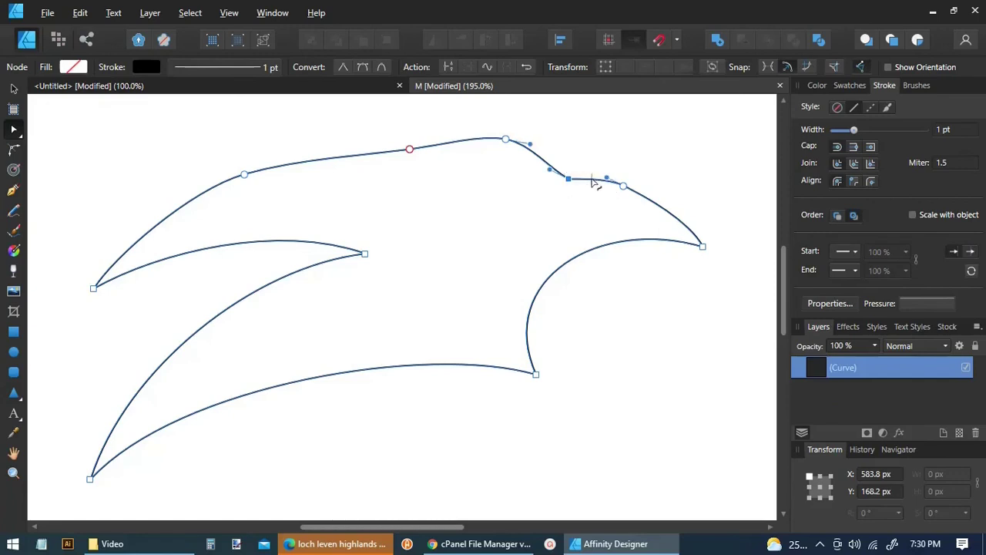
drag(592, 180, 596, 181)
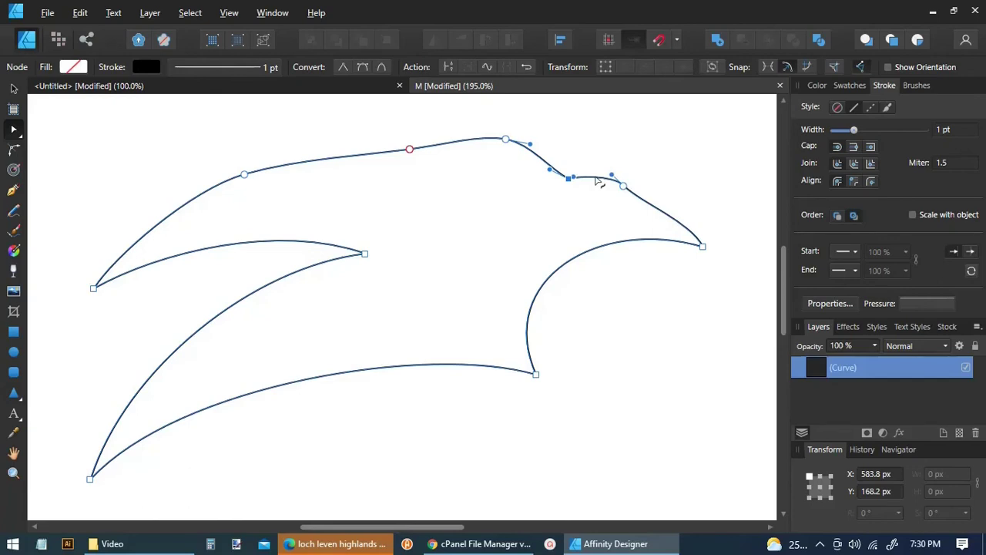
drag(596, 180, 591, 182)
- Delete the extra node between the notch and the tip, then smooth the arc's handles
click(624, 186)
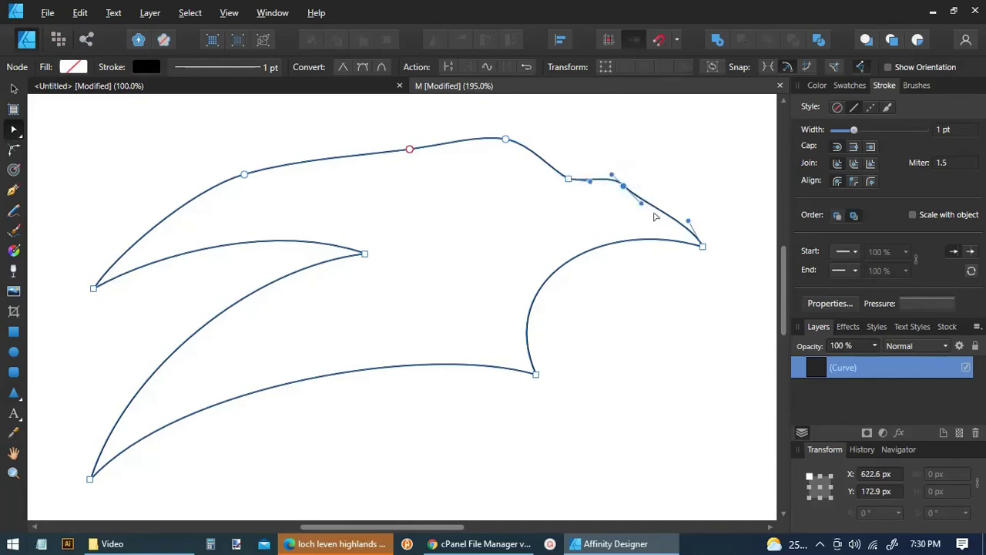
key(Delete)
drag(608, 169, 552, 205)
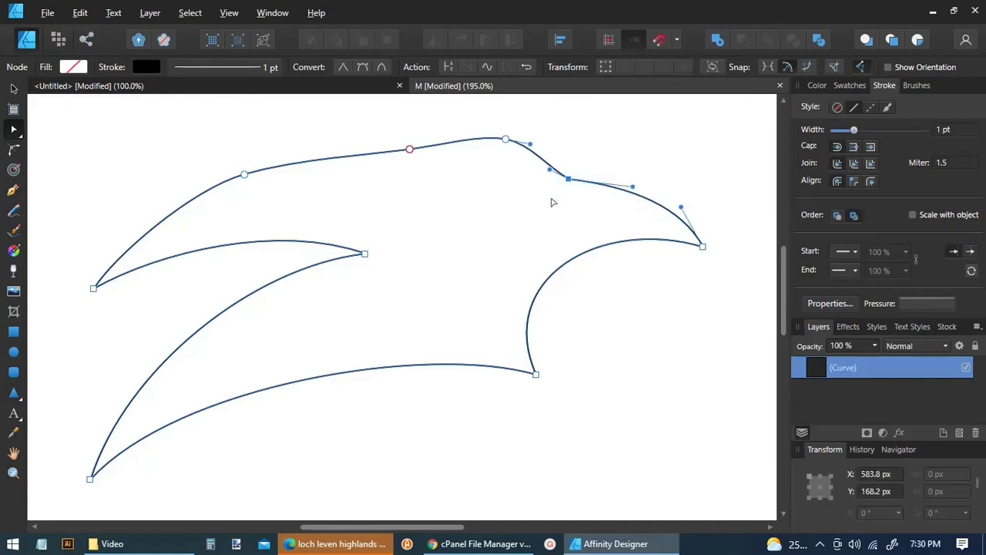
drag(635, 188, 636, 183)
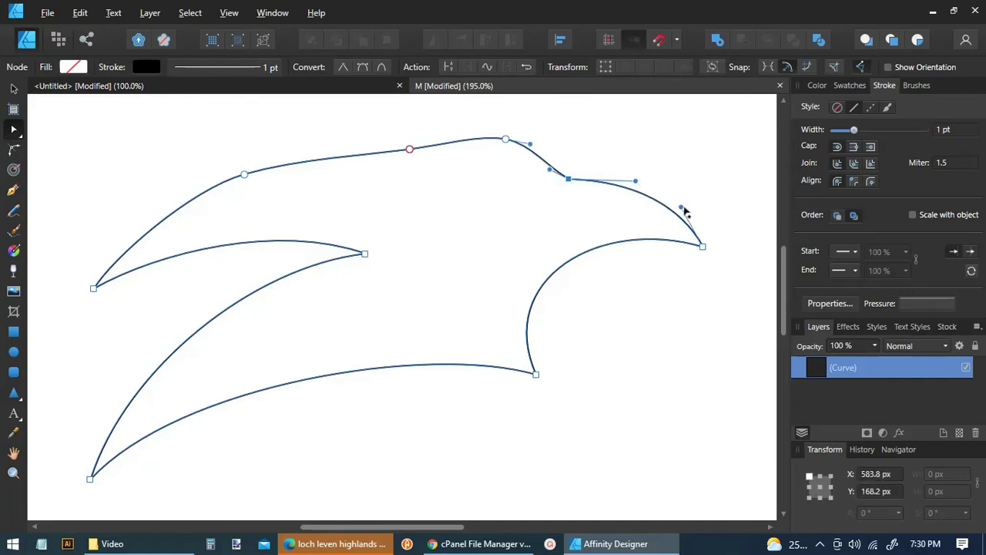
drag(683, 215, 690, 210)
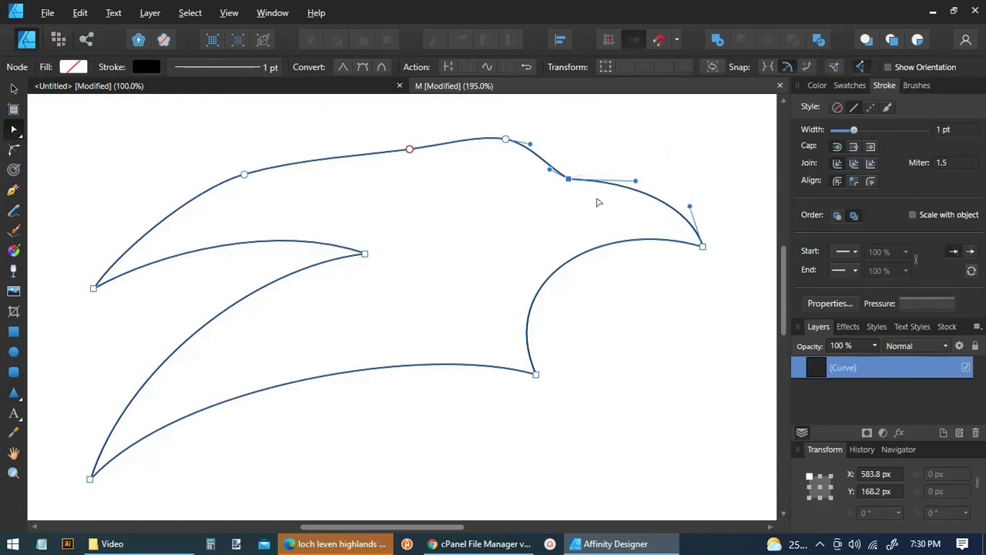
click(584, 171)
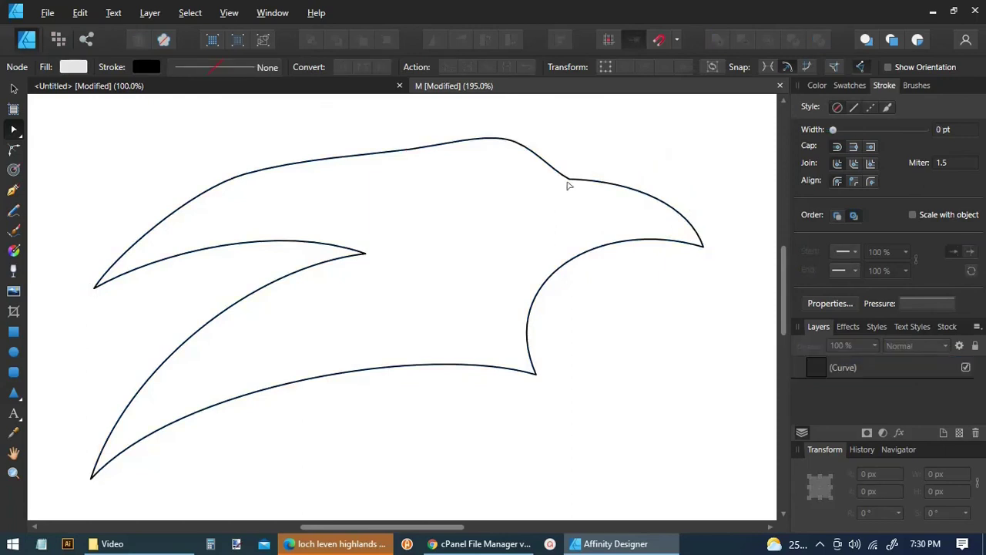
click(569, 183)
click(568, 178)
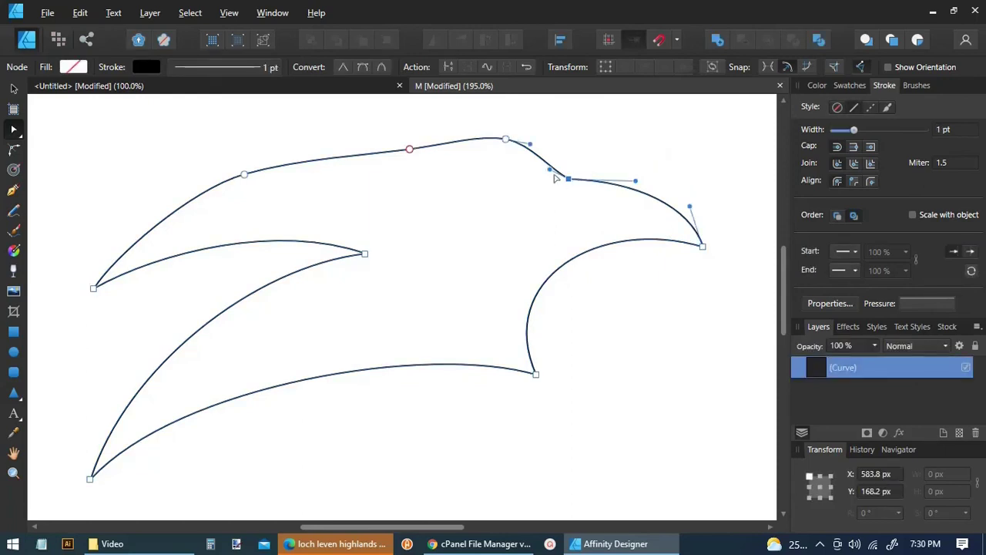
- Tweak the curve beside the notch and delete the redundant nodes along the head's top
drag(550, 169, 560, 167)
mouse_move(217, 121)
mouse_down()
mouse_move(307, 166)
mouse_move(520, 196)
mouse_up()
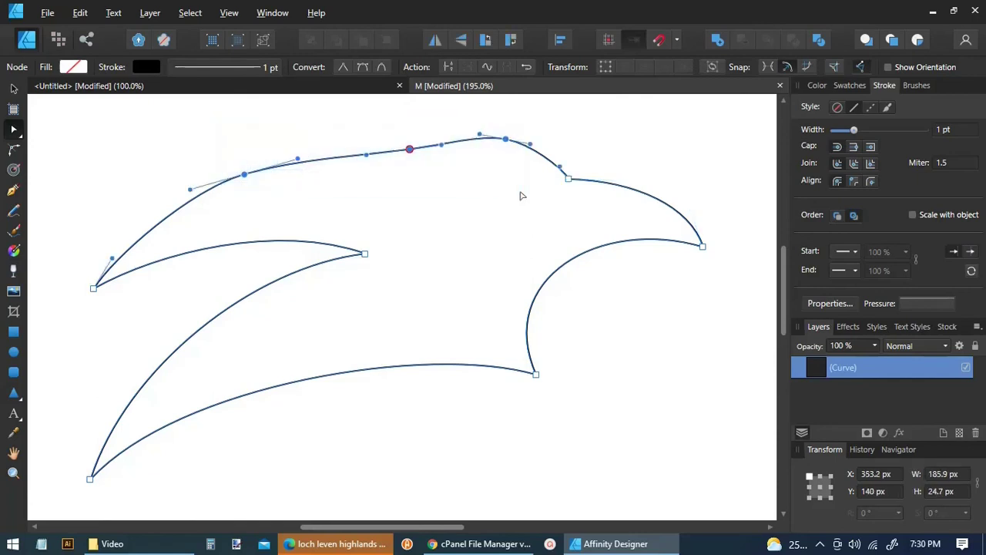
key(Delete)
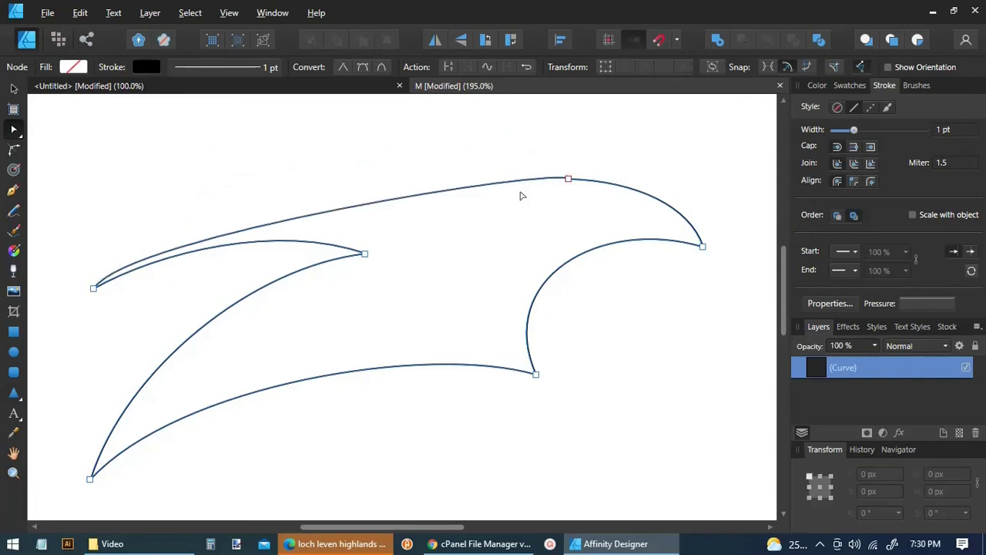
- Raise the head's top into one high smooth arc from the back node to the notch
drag(68, 224, 143, 334)
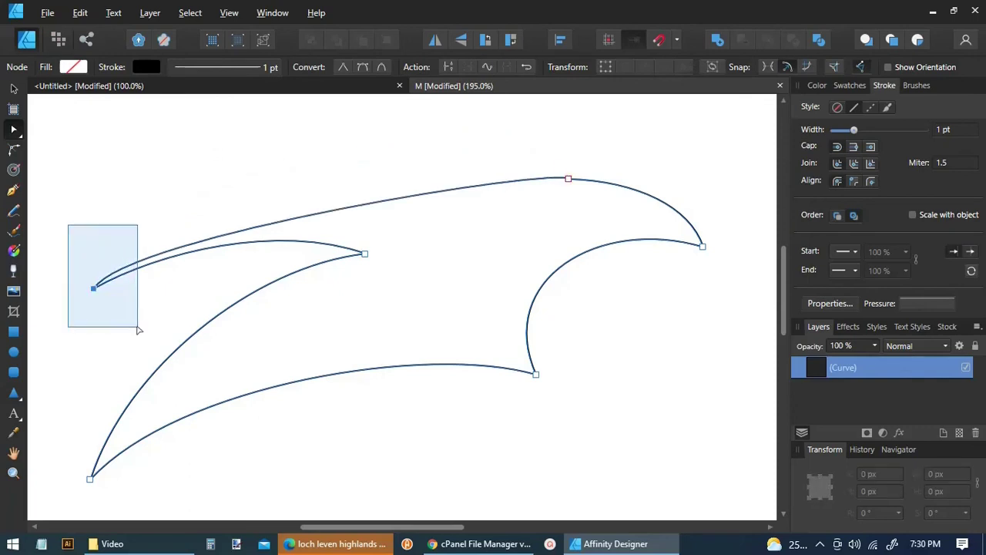
drag(127, 237, 240, 109)
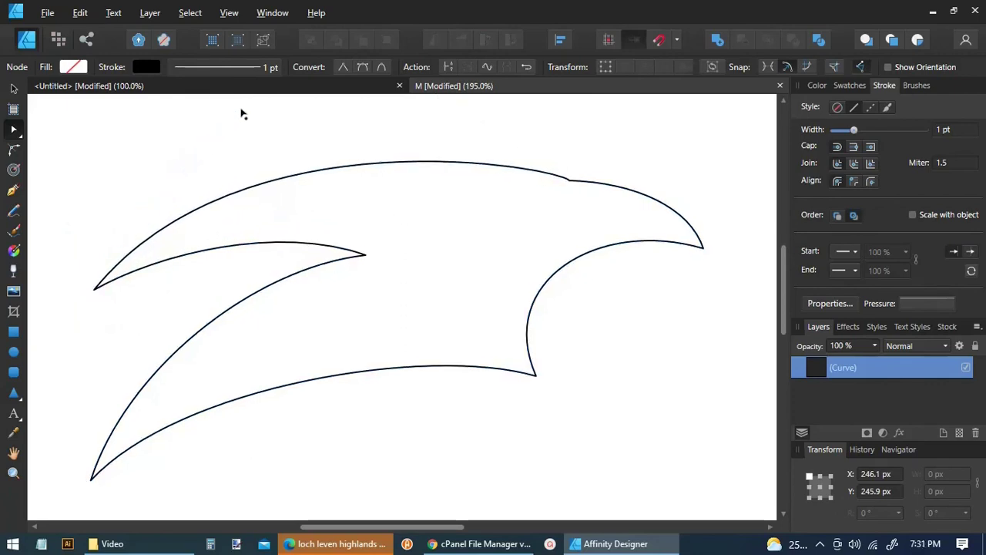
drag(561, 171, 501, 115)
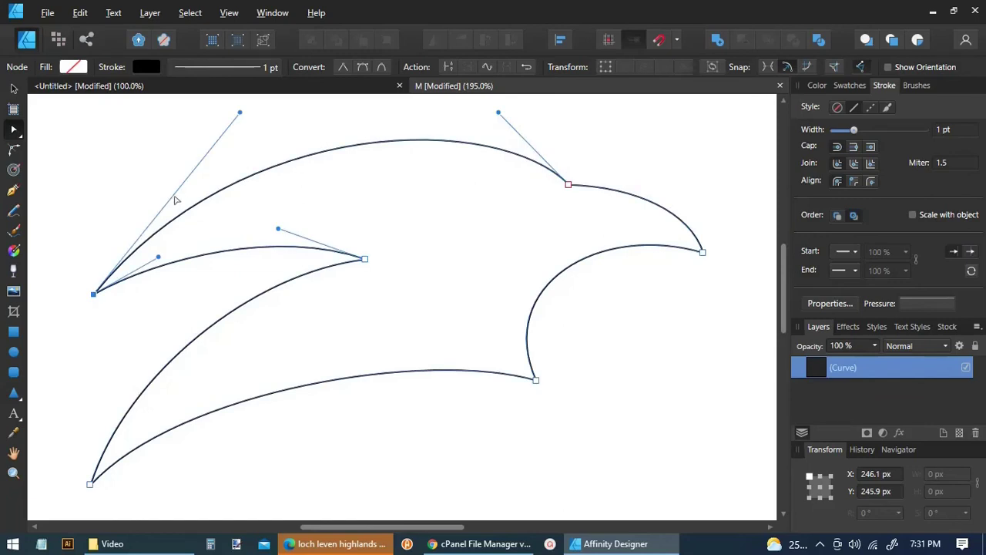
drag(241, 114, 247, 110)
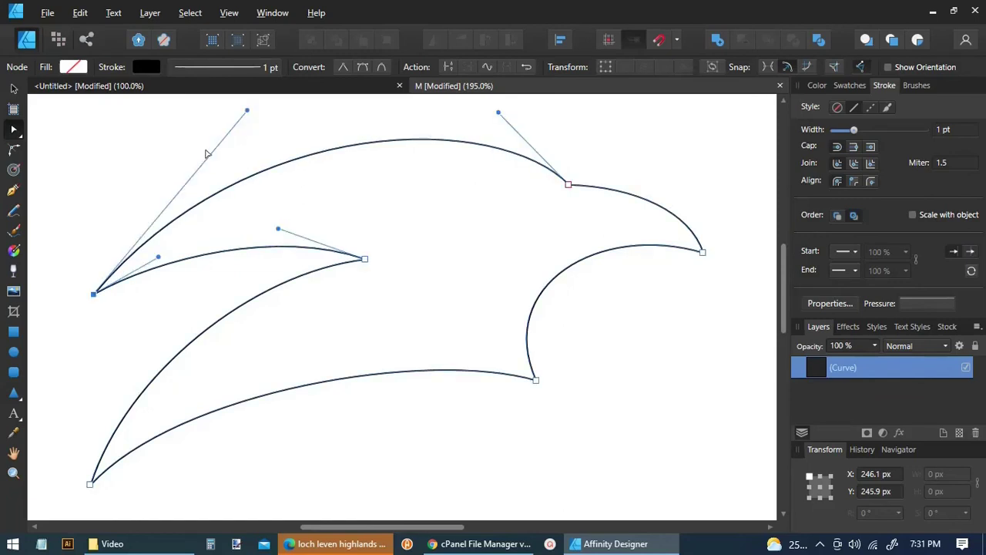
click(14, 88)
click(152, 160)
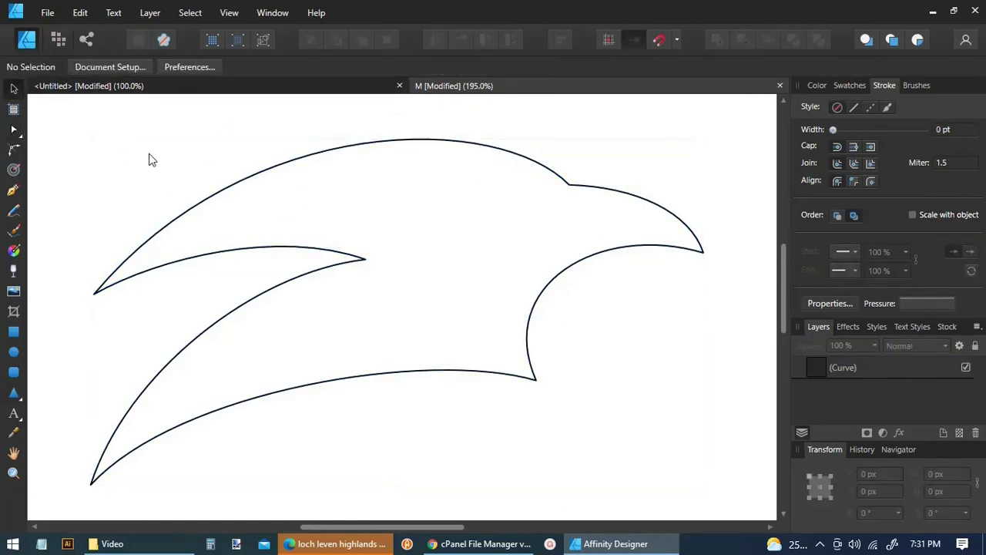